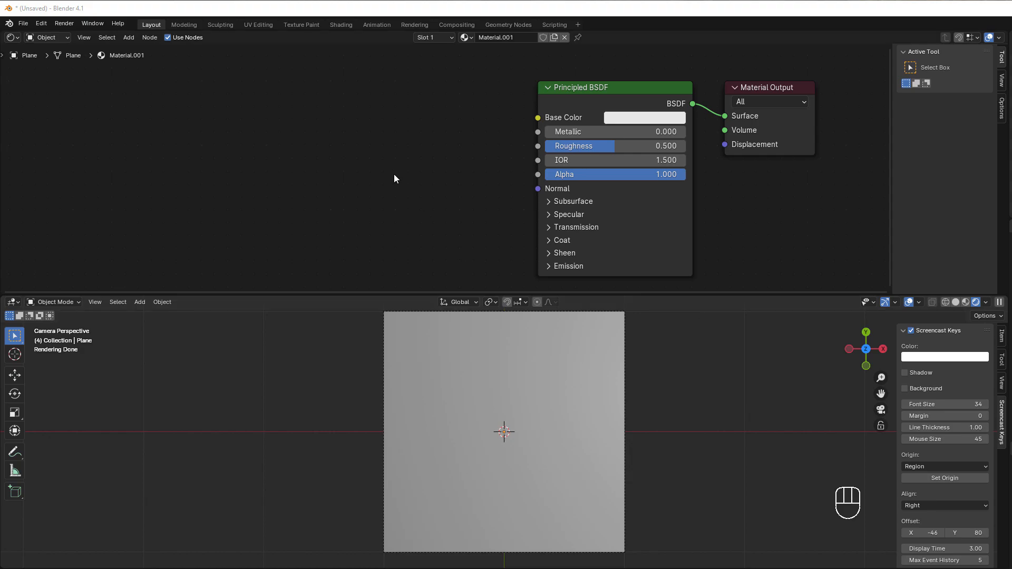
- Add a Texture Coordinate node and place it well to the left of the Principled BSDF node
middle_drag(224, 140, 238, 140)
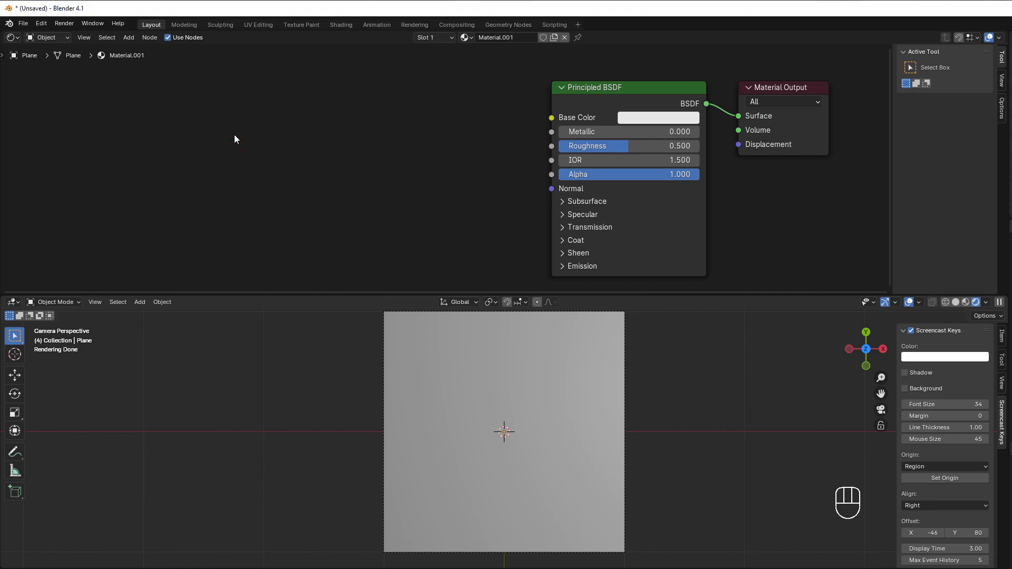
key(shift+a)
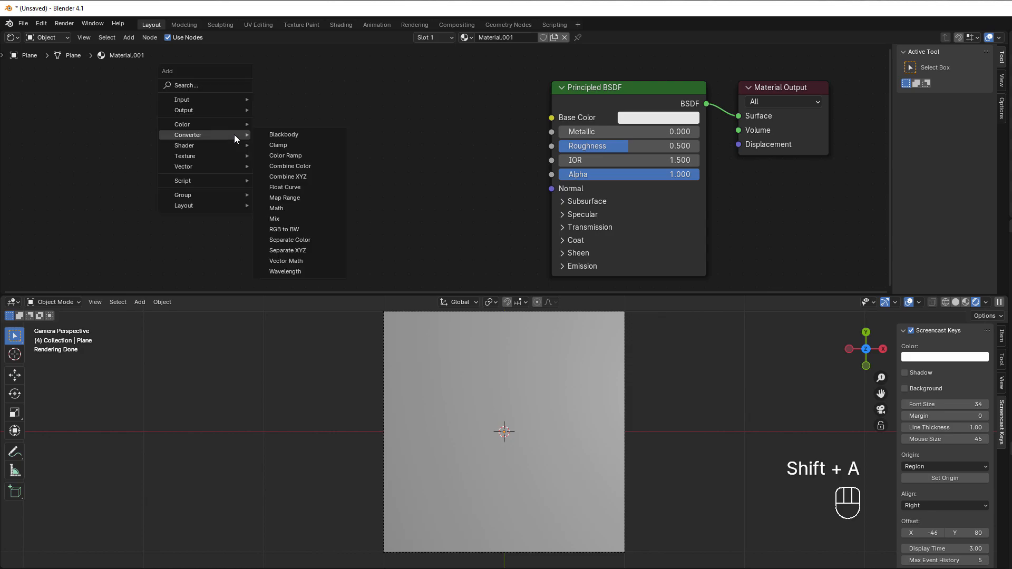
mouse_move(197, 99)
click(314, 256)
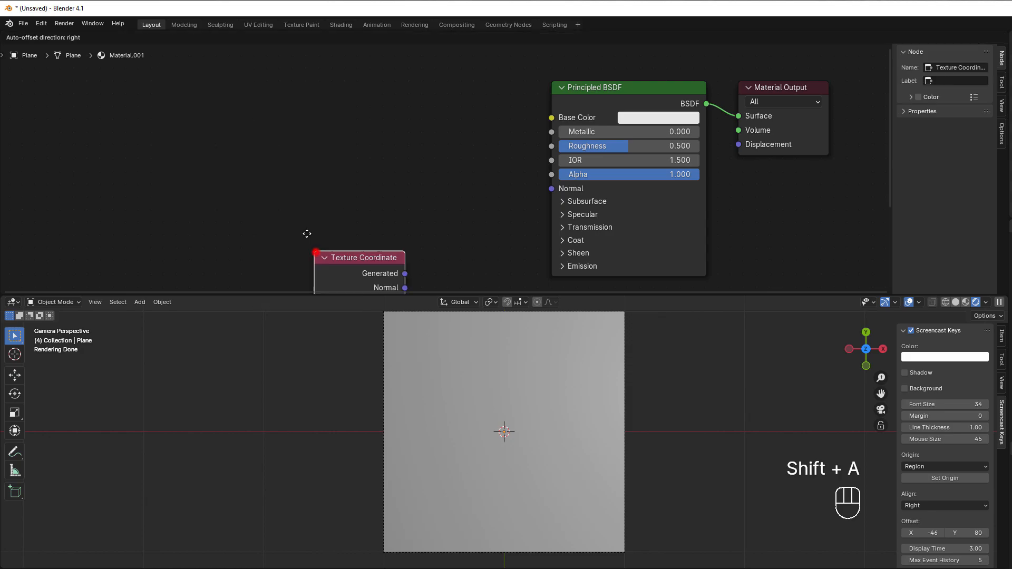
click(170, 80)
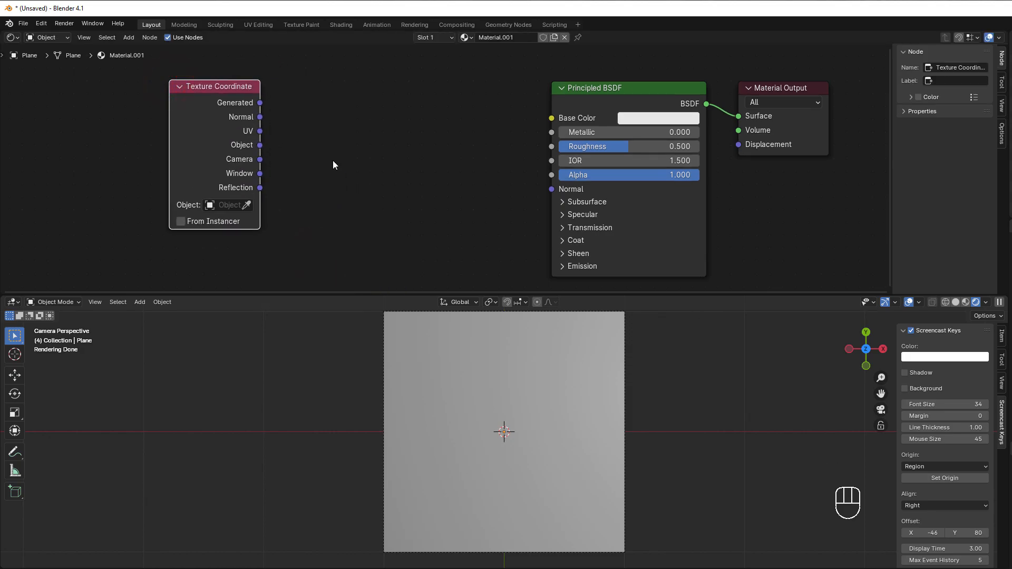
- Add a Noise Texture node, wiring the UV output into its Vector and its Fac output into Base Color
click(333, 162)
key(shift+a)
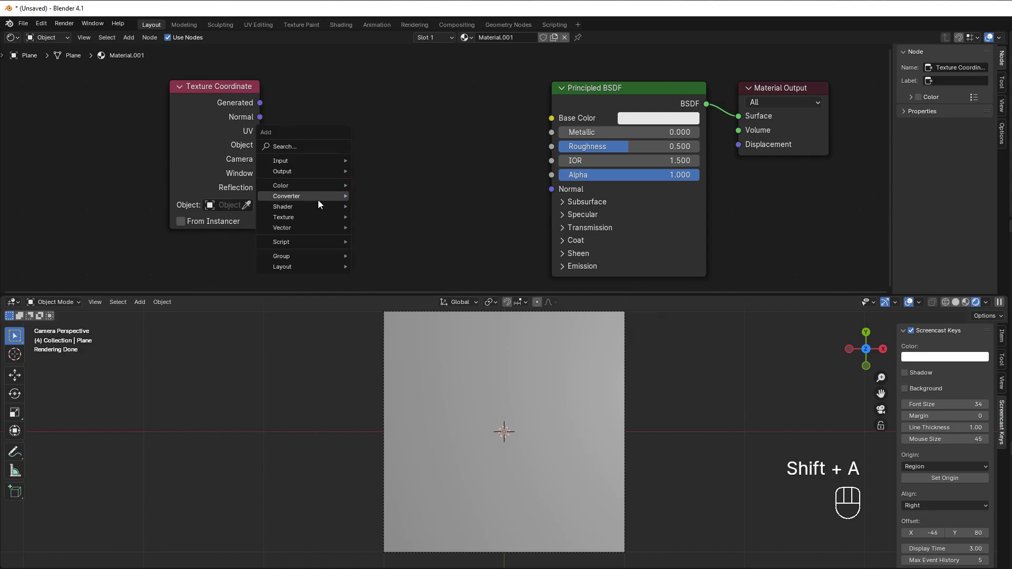
mouse_move(303, 217)
click(404, 287)
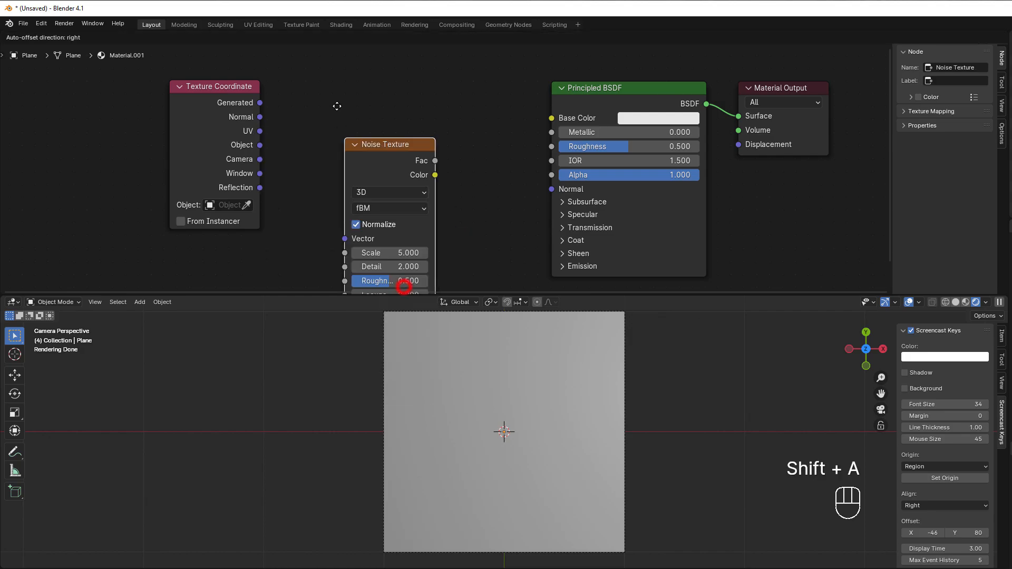
click(331, 82)
drag(260, 131, 331, 182)
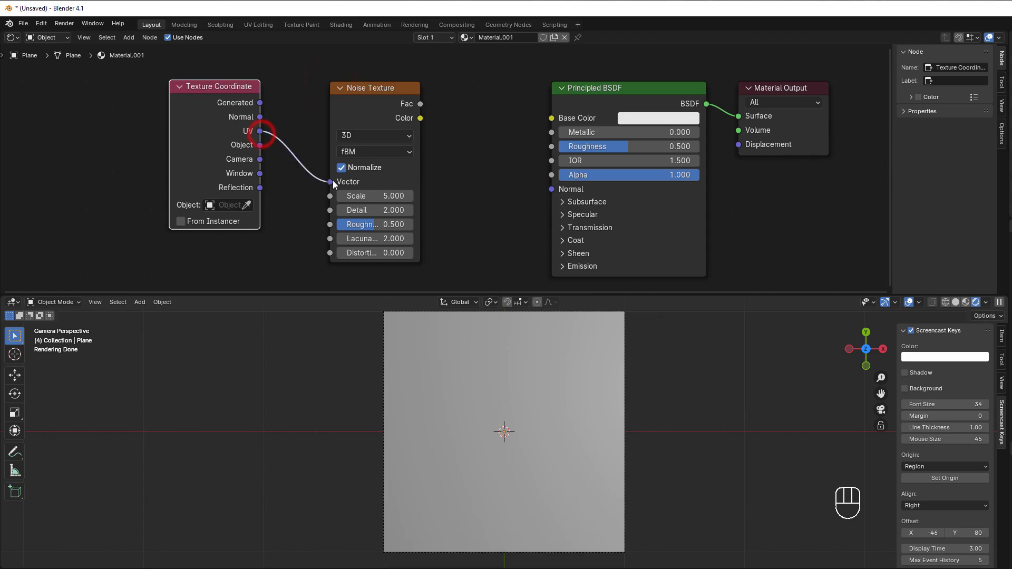
drag(420, 104, 552, 117)
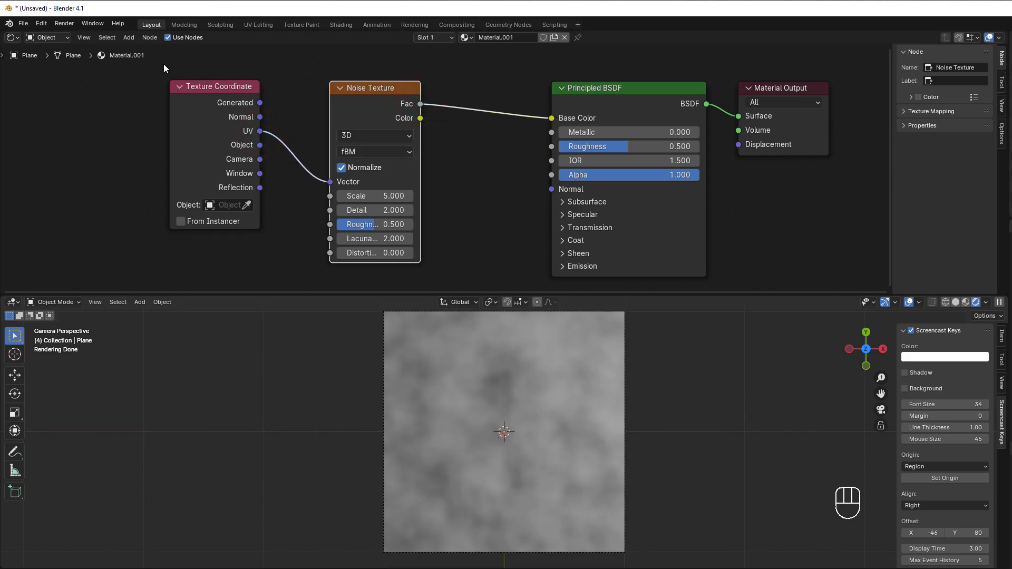
- Shift the Texture Coordinate and Noise Texture nodes left and insert a Math node on the link between Fac and Base Color
drag(157, 65, 380, 177)
drag(384, 88, 331, 99)
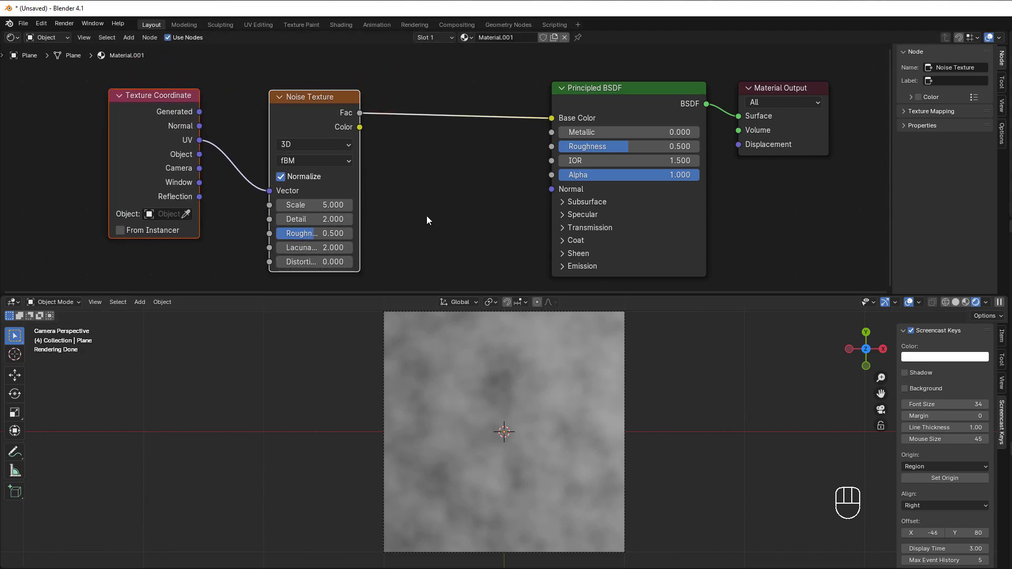
click(425, 181)
key(shift+a)
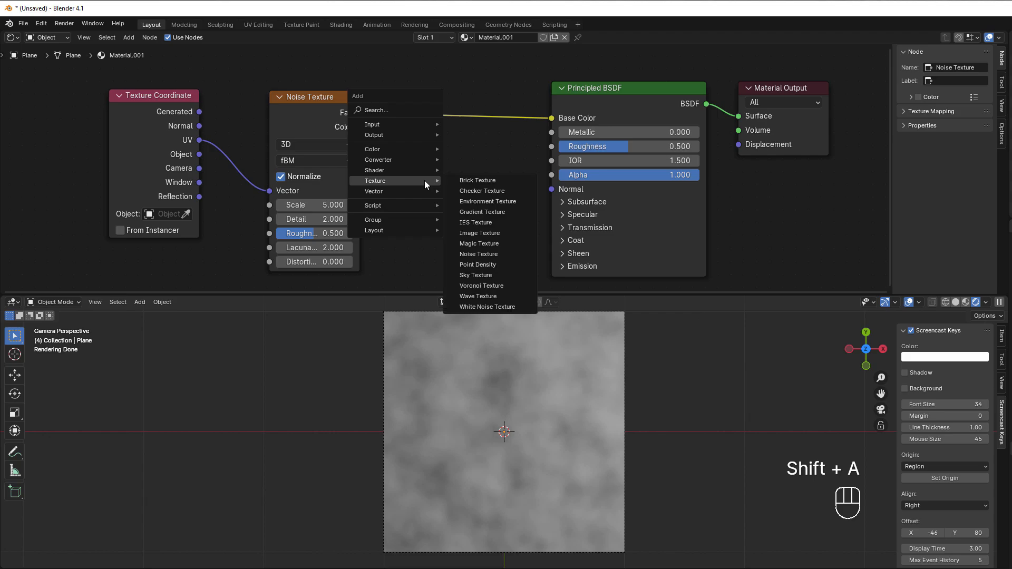
mouse_move(423, 158)
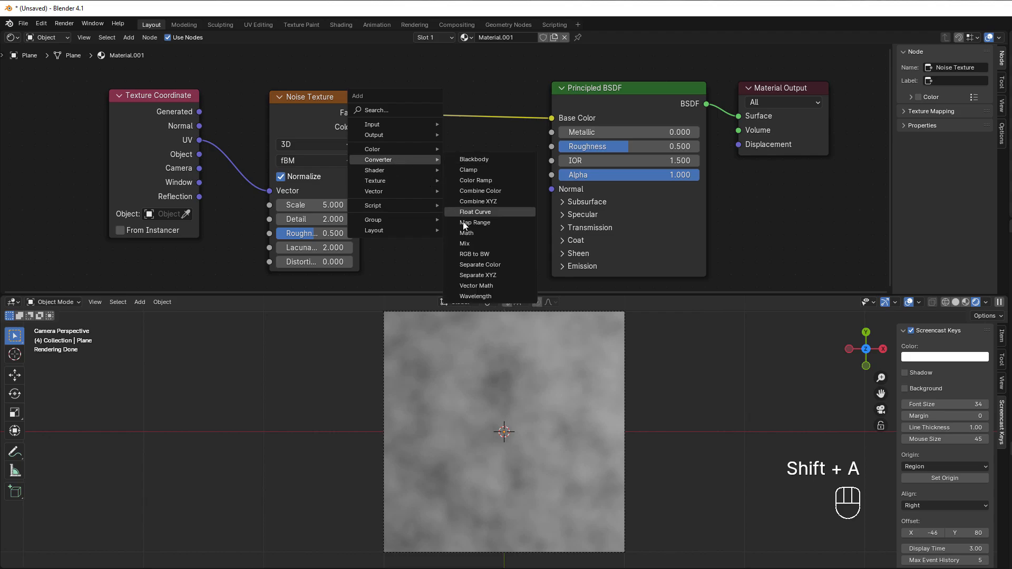
click(473, 233)
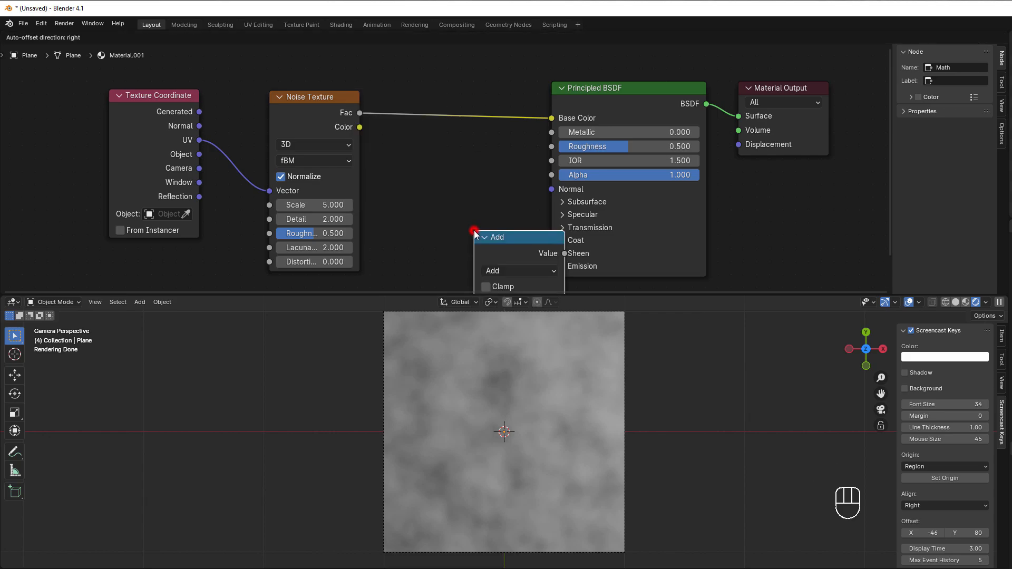
click(414, 85)
- Change the Math node's operation to Power and raise its Exponent to 4.6
click(437, 125)
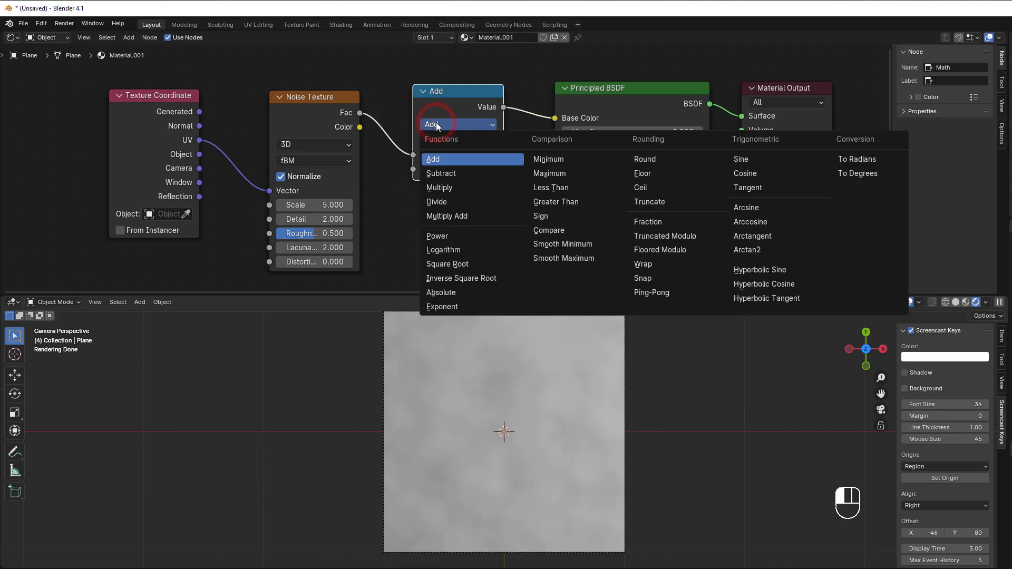
click(451, 233)
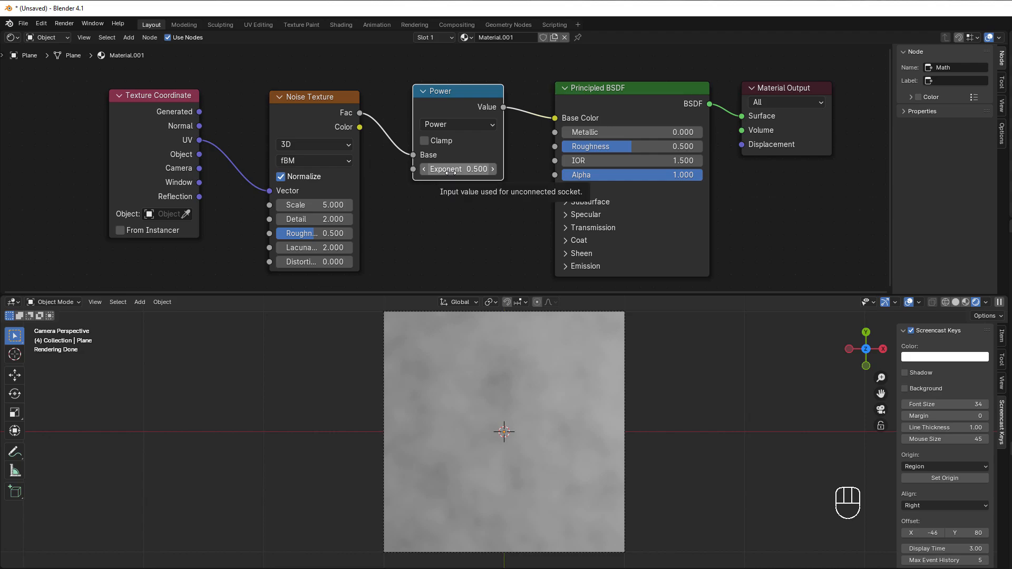
drag(468, 169, 499, 169)
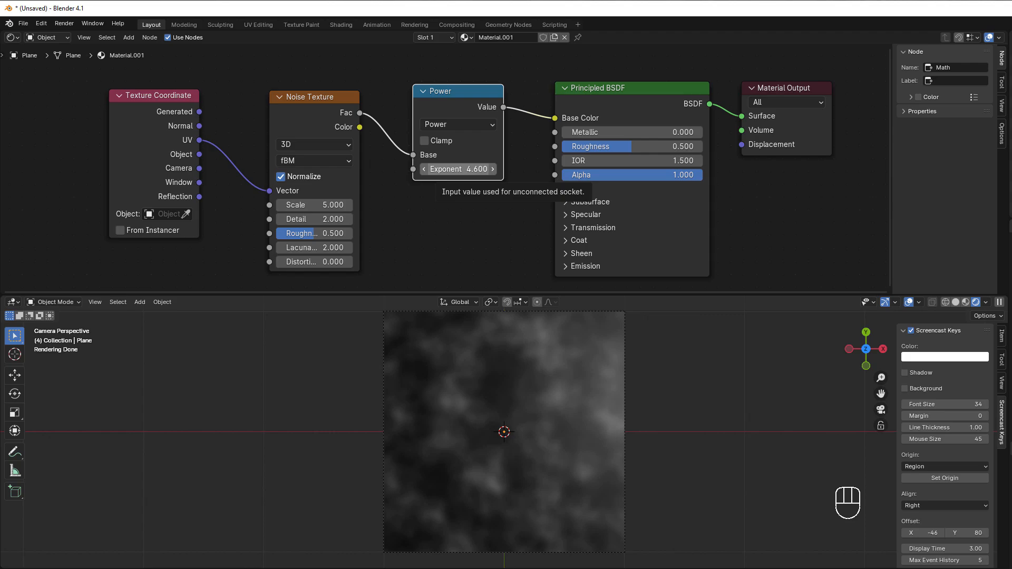
- Disconnect the Noise Texture from the Power node's Base input and move the Power node slightly down
click(412, 154)
drag(413, 156, 401, 179)
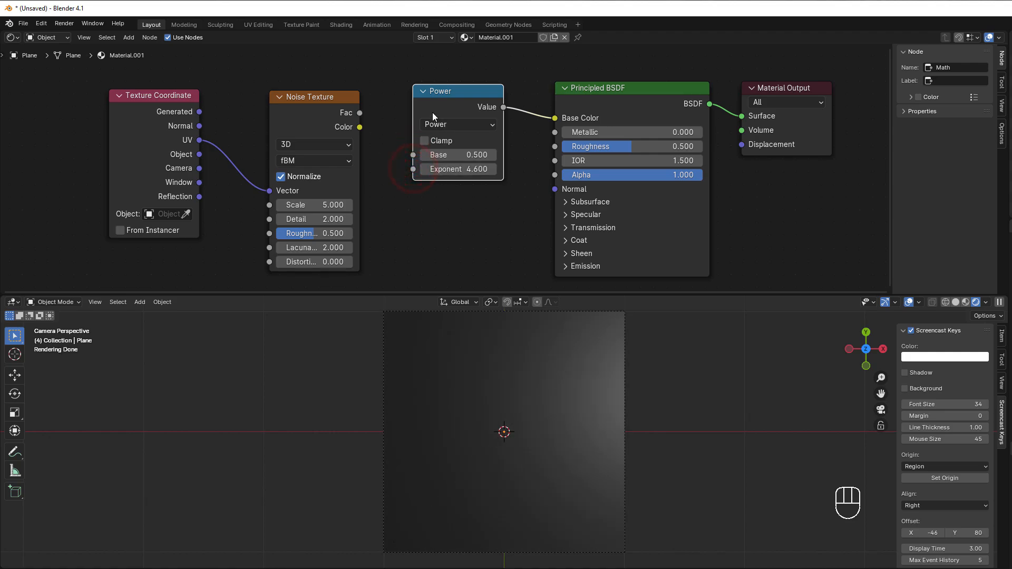
drag(435, 105, 438, 123)
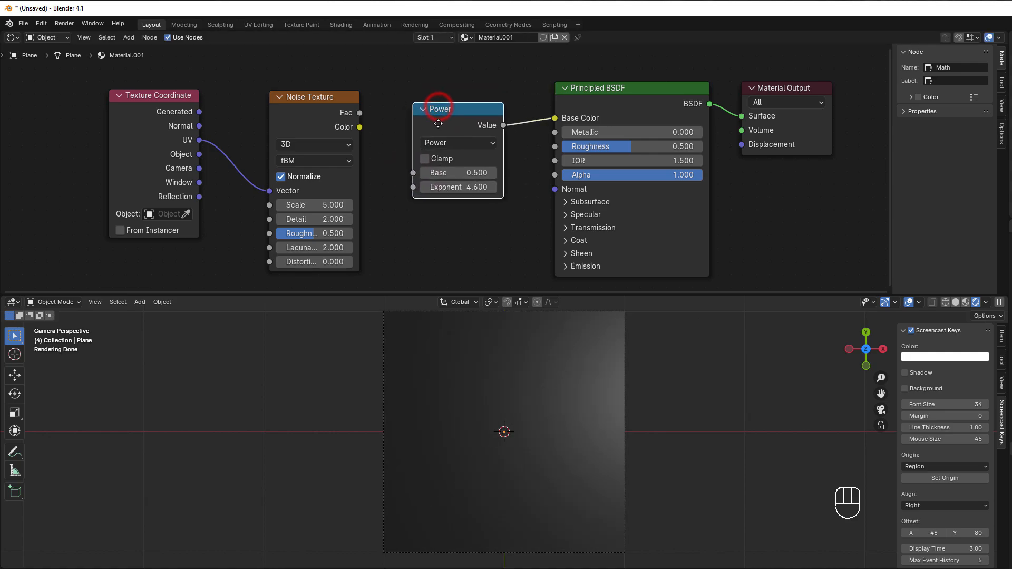
- Set the Power node's Exponent to 2 and its Base to 3
click(454, 187)
click(459, 208)
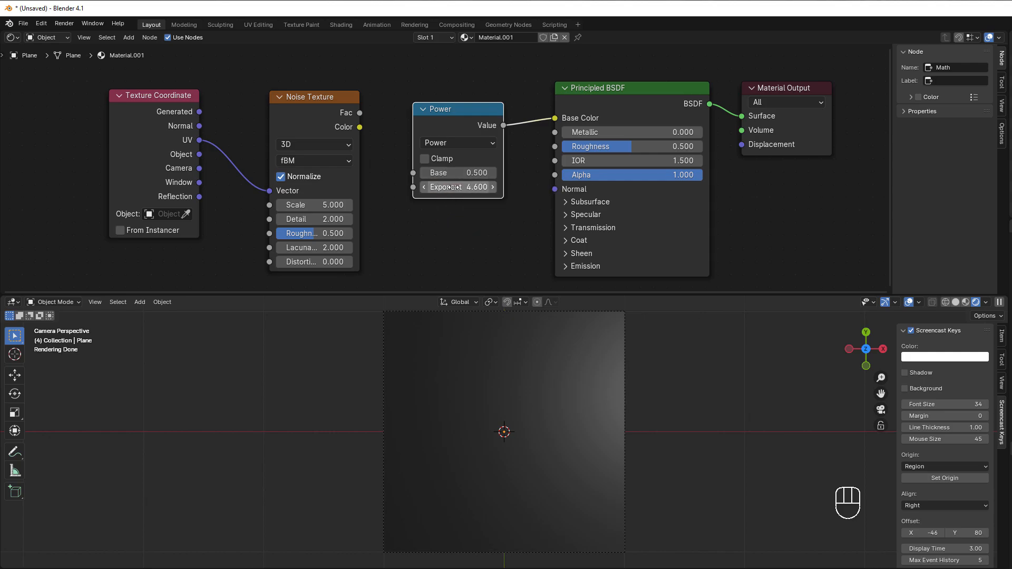
click(452, 187)
text(2)
click(459, 212)
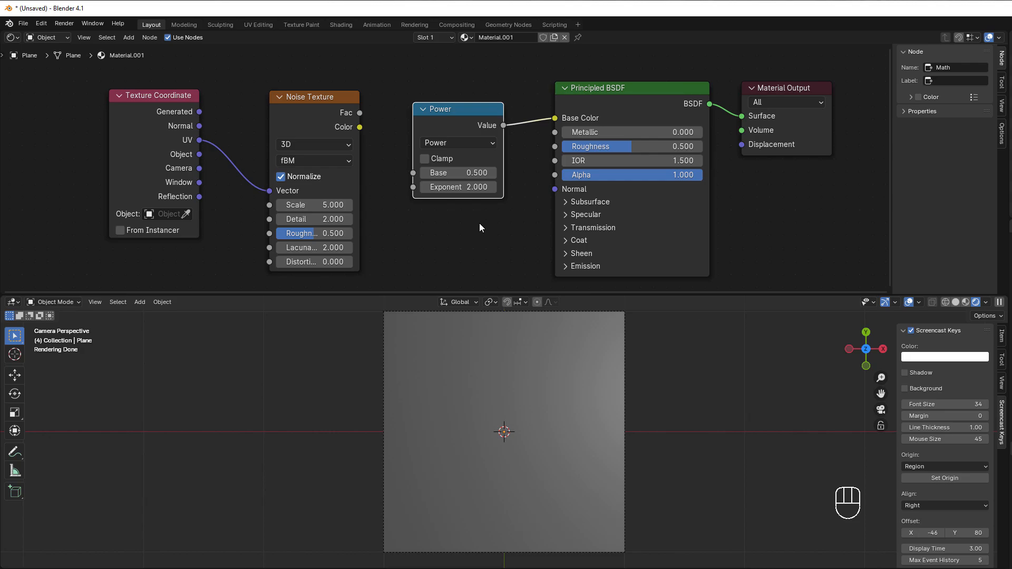
click(460, 173)
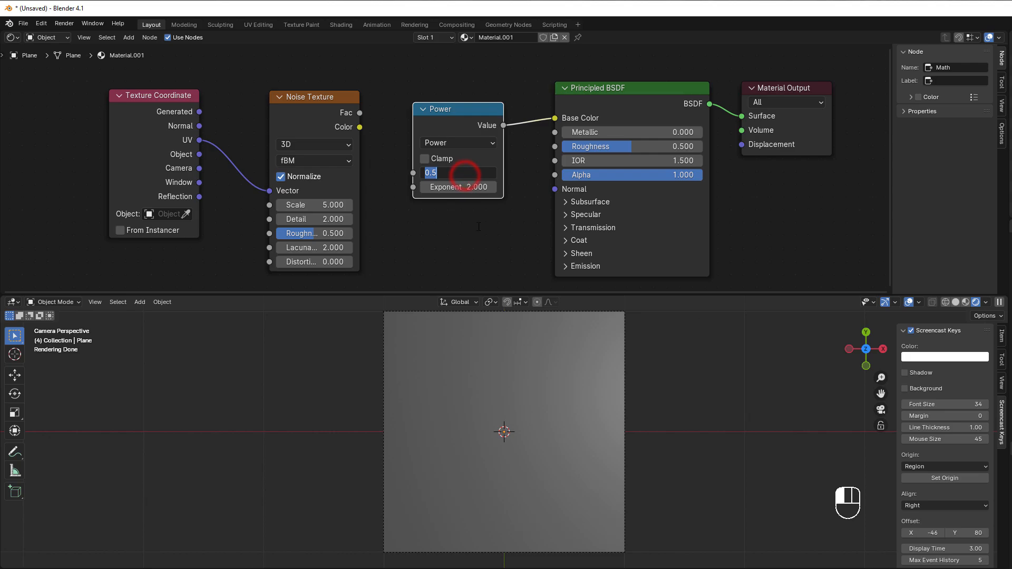
text(3)
key(Return)
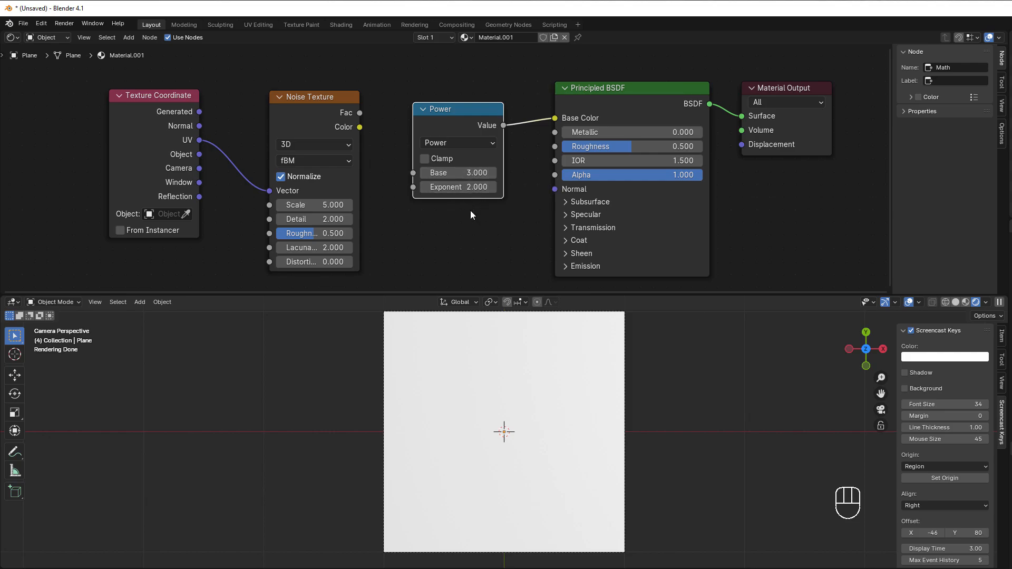
- Set the Power node's Base to 0.5 and its Exponent to 2.5
click(448, 173)
text(0)
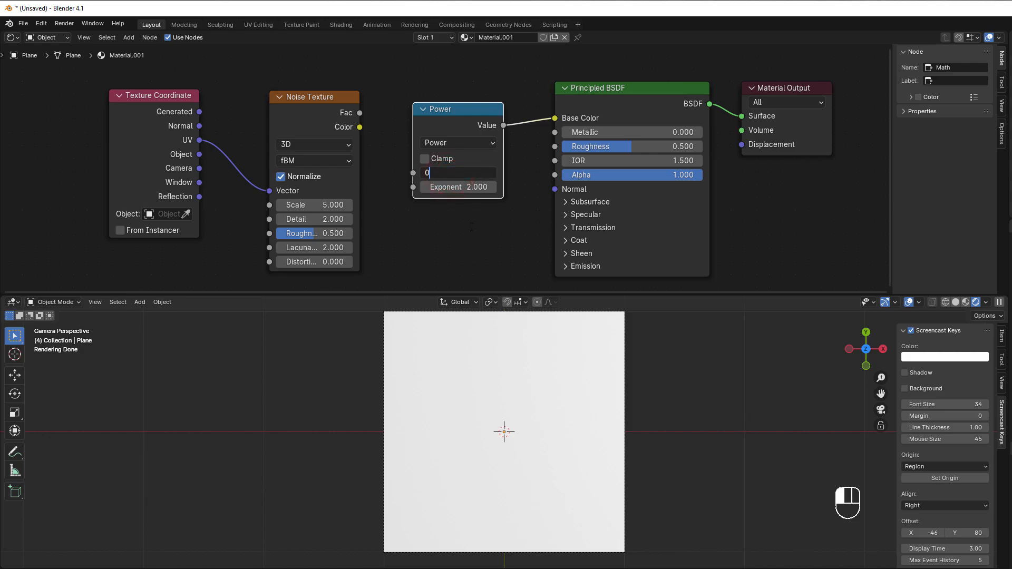
text(.5)
click(464, 217)
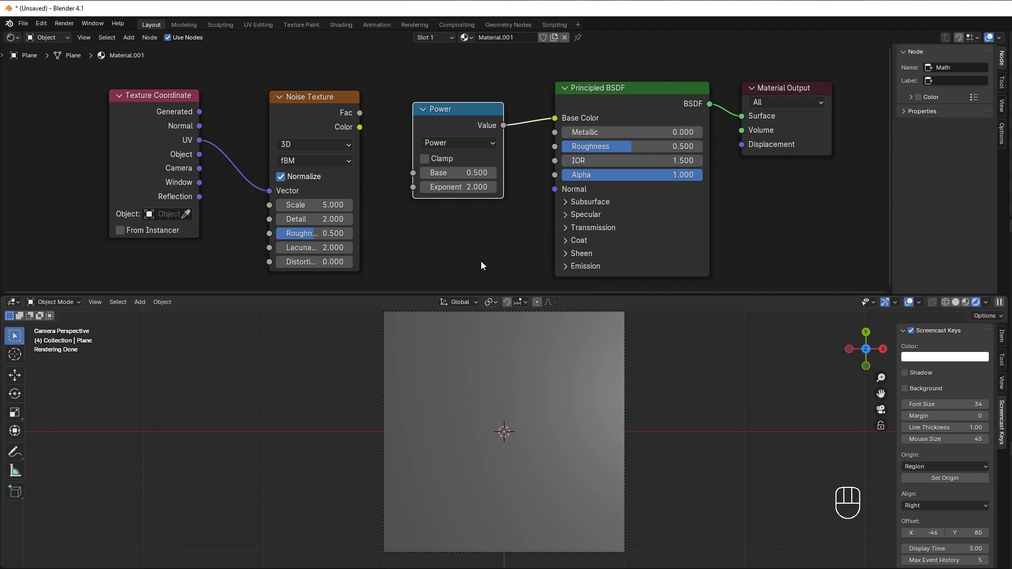
mouse_move(448, 188)
mouse_down()
mouse_move(488, 188)
mouse_move(453, 188)
mouse_up()
- Set the Power node's Base to 0.95
click(460, 173)
text(0)
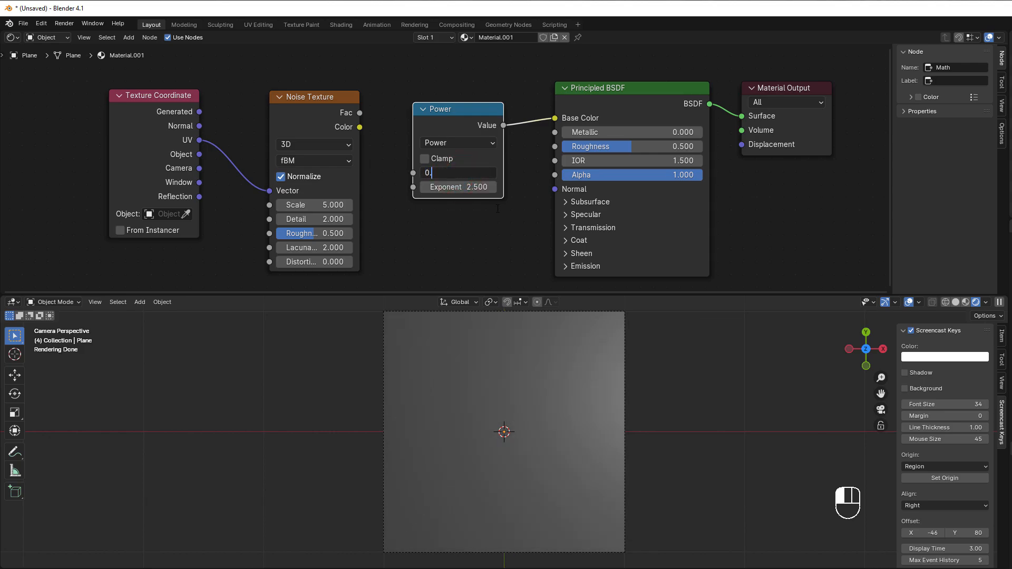
text(.95)
click(498, 209)
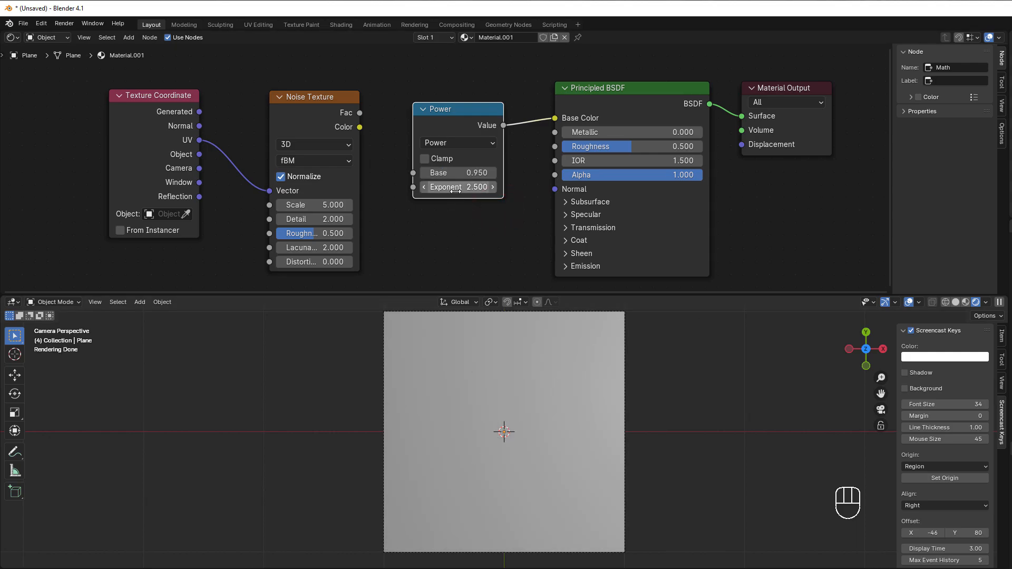
- Raise the Power node's Exponent to 44.6 and reduce it to 31.2 to compare the plane's brightness
drag(452, 188, 1007, 187)
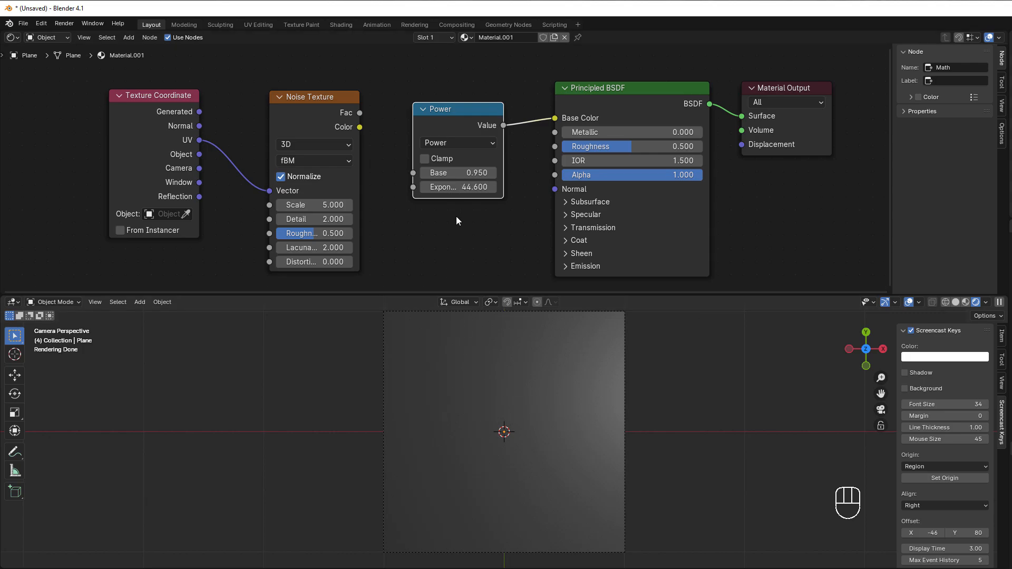
drag(463, 188, 287, 188)
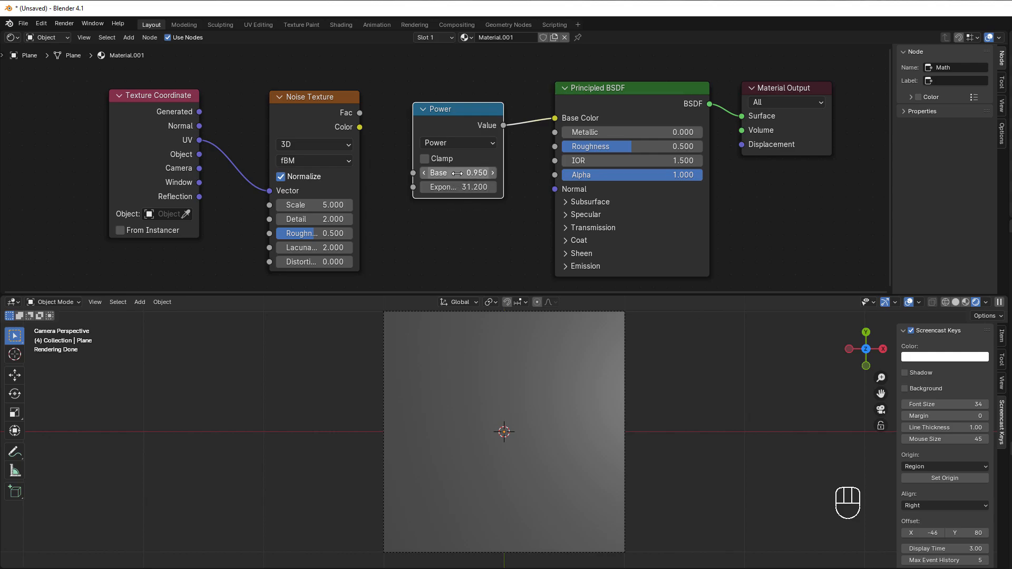
mouse_move(463, 173)
mouse_down()
mouse_move(452, 173)
mouse_move(463, 173)
mouse_up()
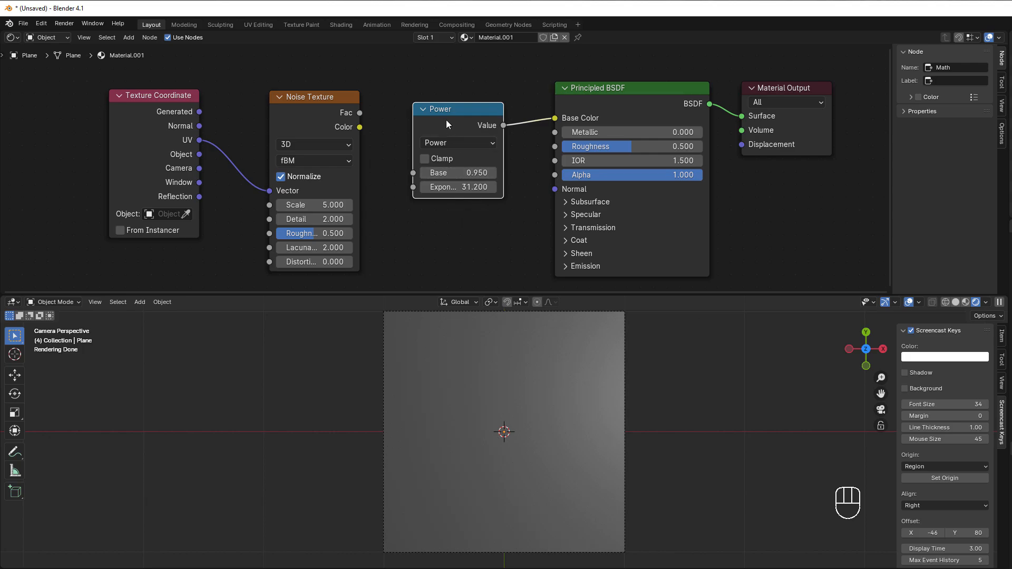
- Reconnect the Noise Texture's Fac output to the Power node's Base input and set the Exponent to 2.3
drag(446, 119, 459, 116)
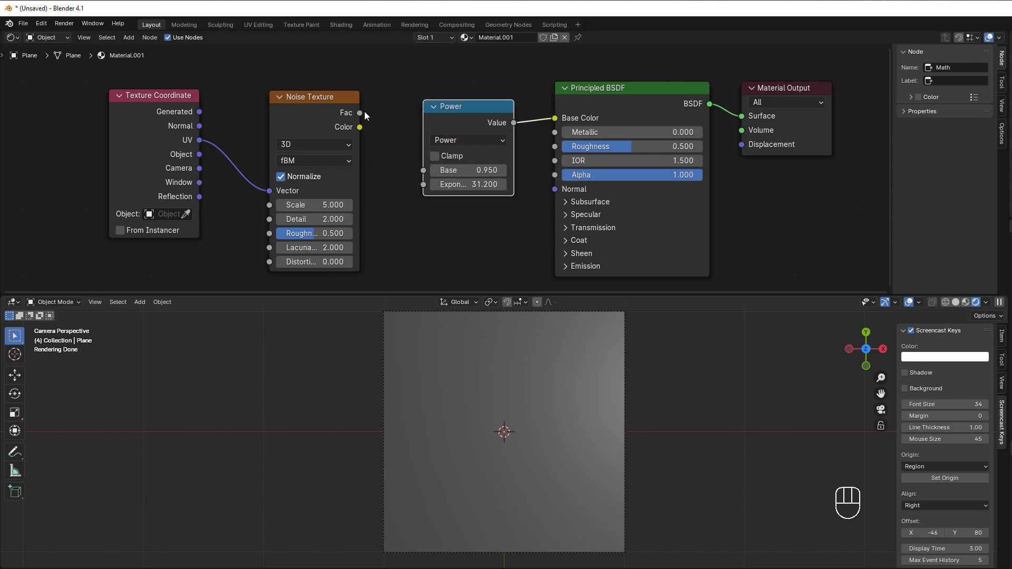
drag(360, 112, 477, 185)
click(476, 186)
text(2.)
key(Return)
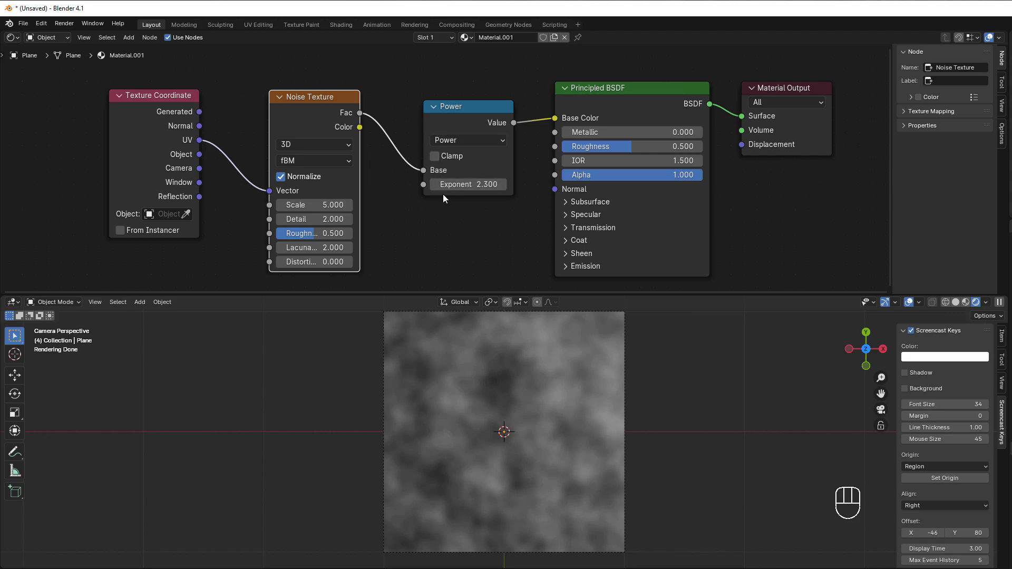
- Detach the UV link from the Noise Texture's Vector input and delete the Noise Texture node
scroll(443, 192, down, 1)
middle_drag(463, 207, 531, 189)
drag(270, 141, 231, 145)
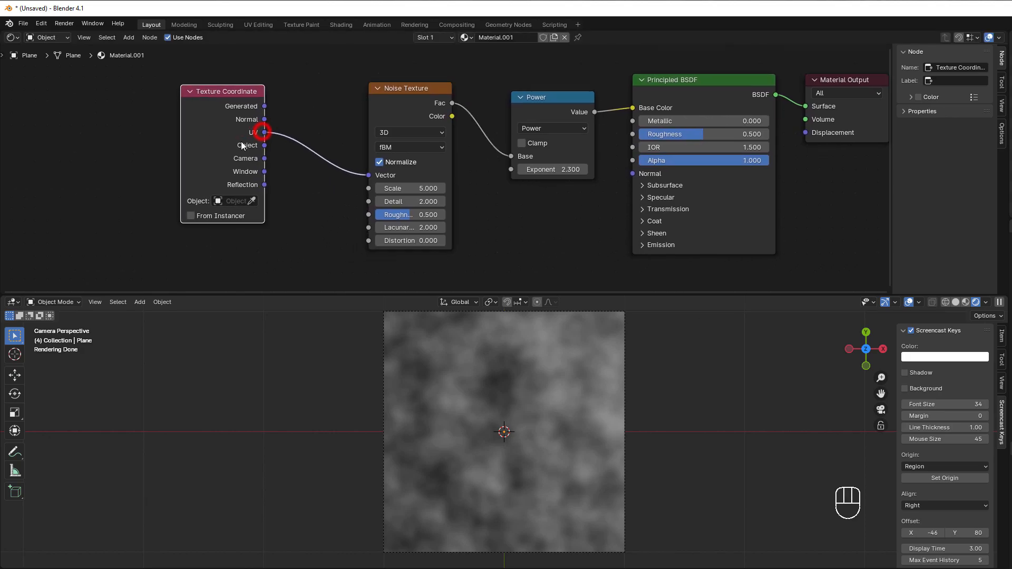
drag(369, 175, 377, 143)
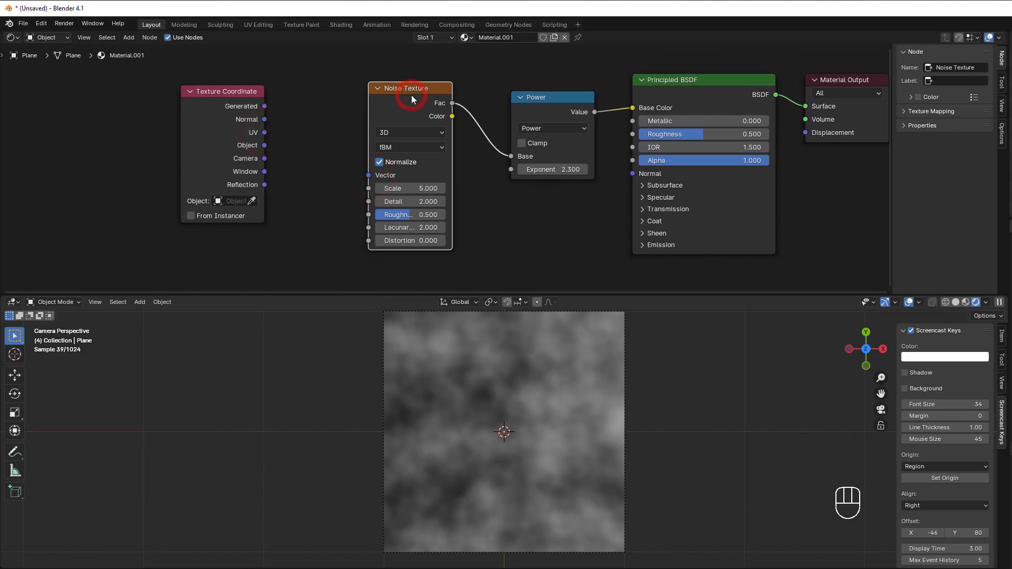
key(Delete)
- Connect the UV output directly to the Principled BSDF's Base Color and move the Texture Coordinate node slightly up and left
drag(265, 133, 634, 107)
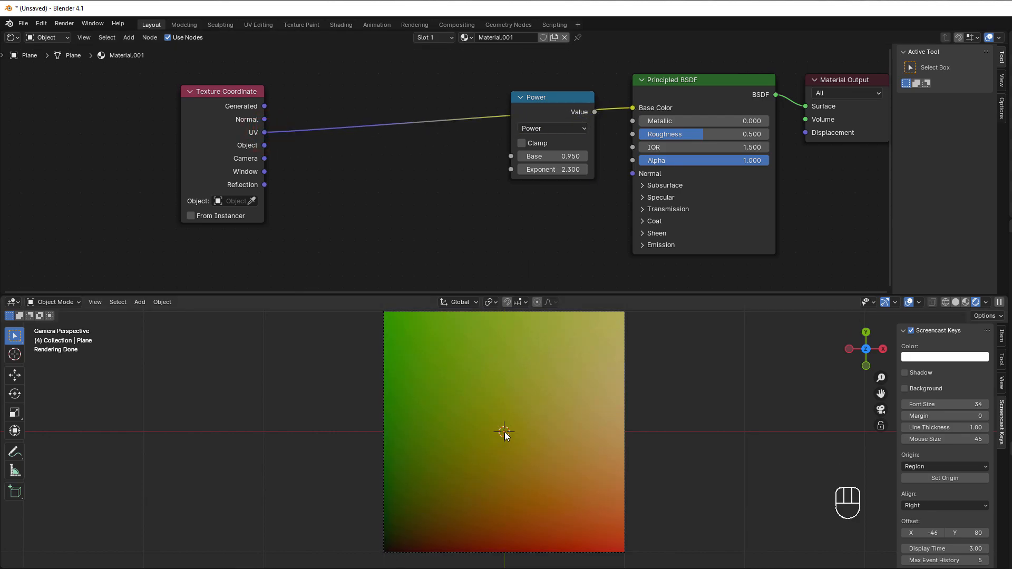
middle_drag(346, 222, 334, 245)
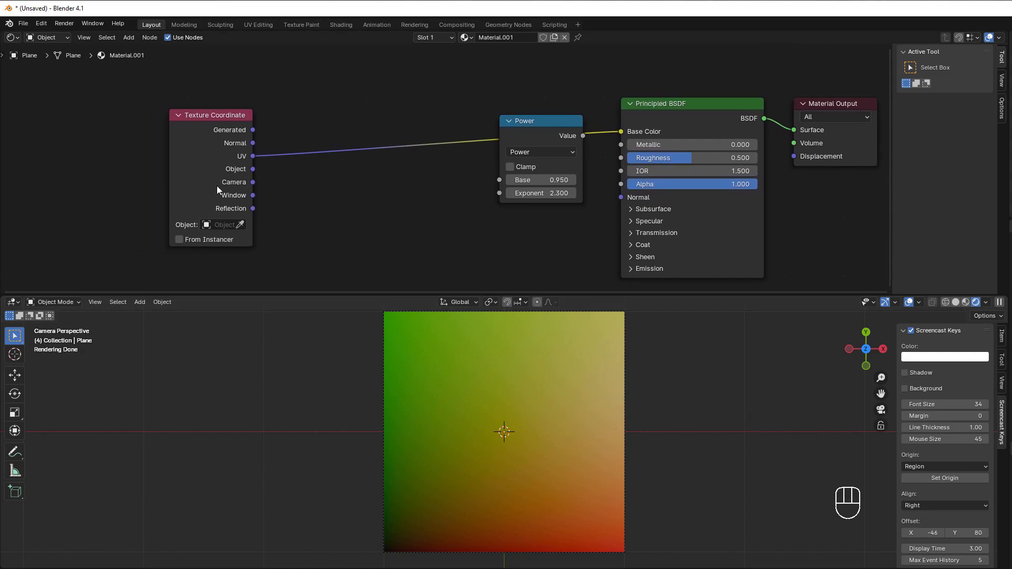
drag(206, 181, 199, 165)
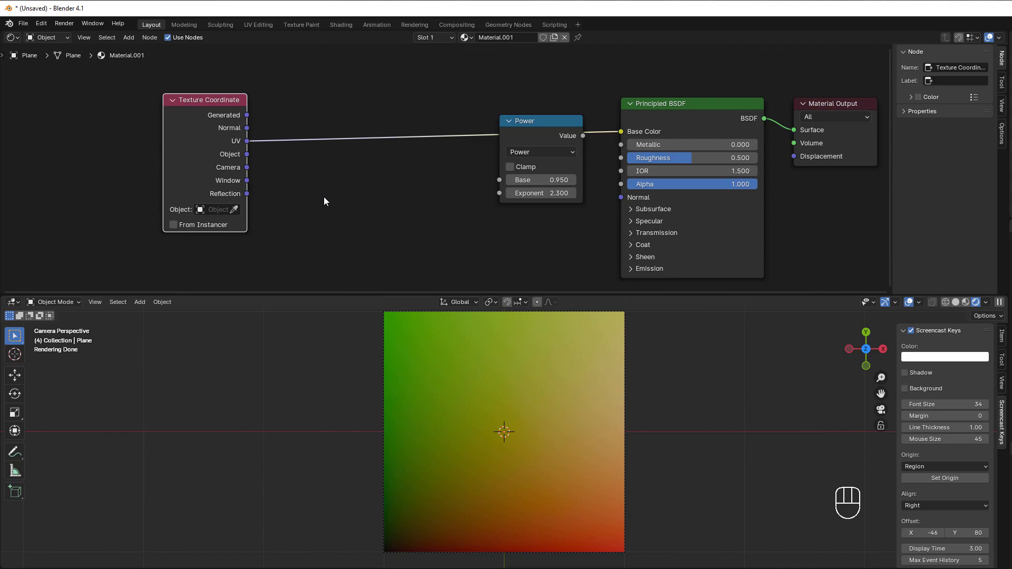
- Add a Map Range node and drop it onto the link between the UV output and the Principled BSDF's Base Color
key(shift+a)
mouse_move(323, 198)
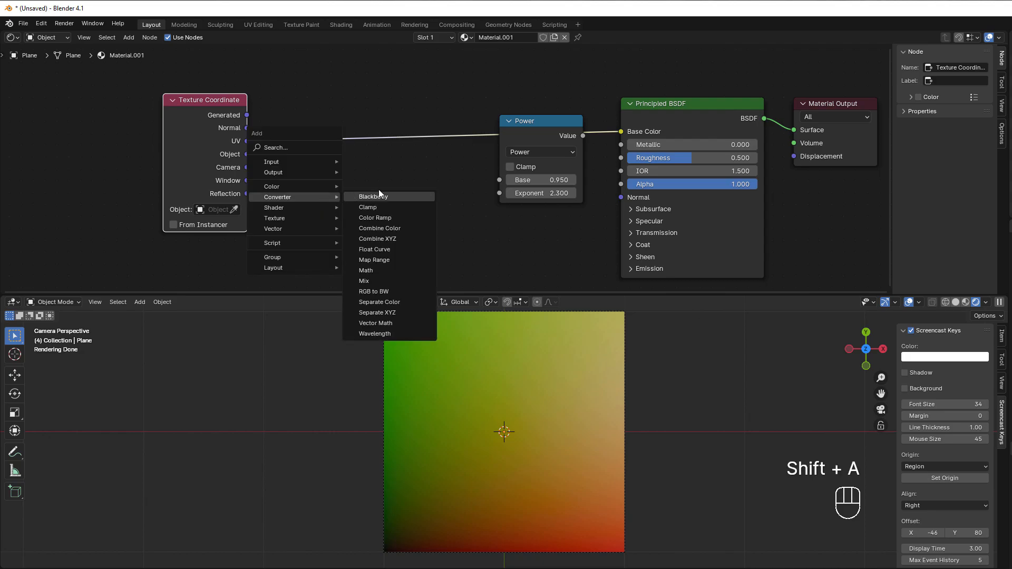
click(396, 261)
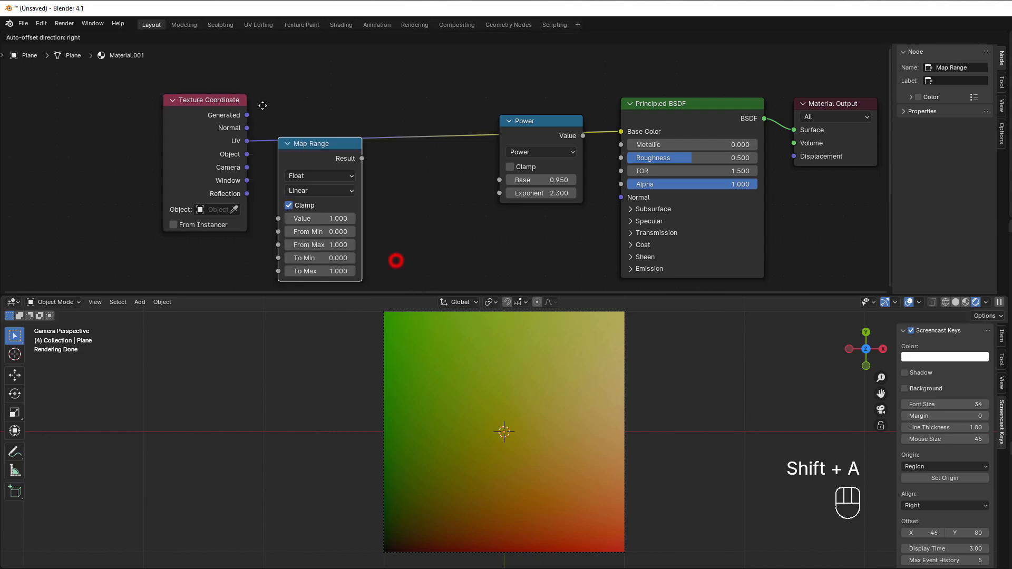
click(299, 82)
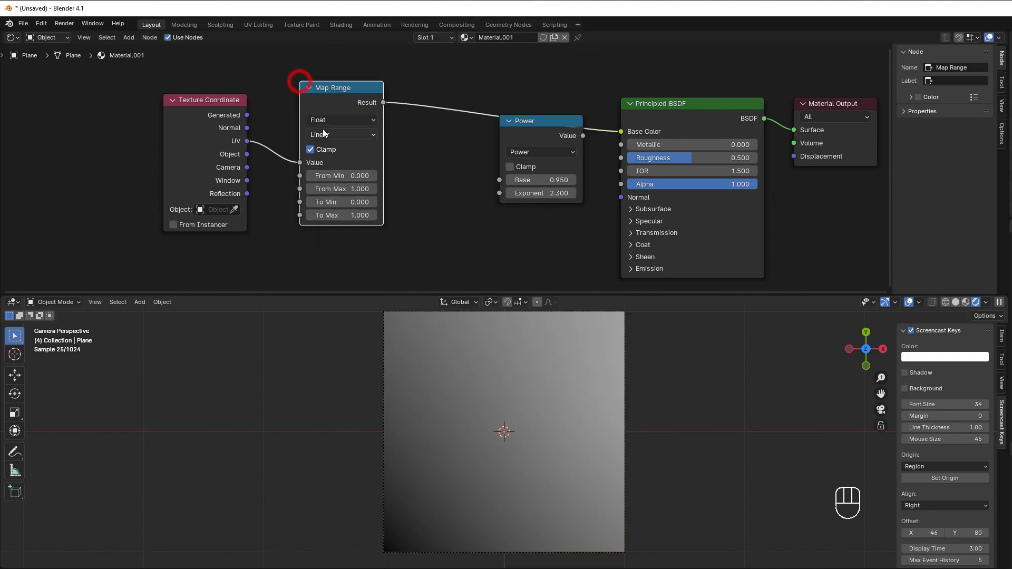
- Change the Map Range node's data type to Vector and reconnect the UV output to its Vector input
click(327, 119)
click(330, 162)
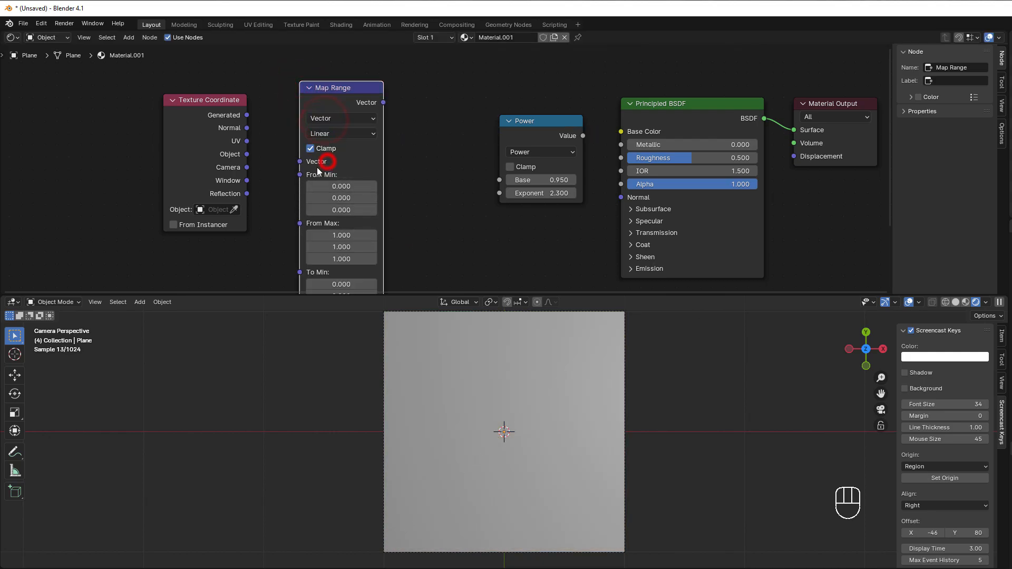
drag(248, 141, 300, 162)
- Set the first two To Min components of the Map Range node to -1
middle_drag(397, 190, 376, 154)
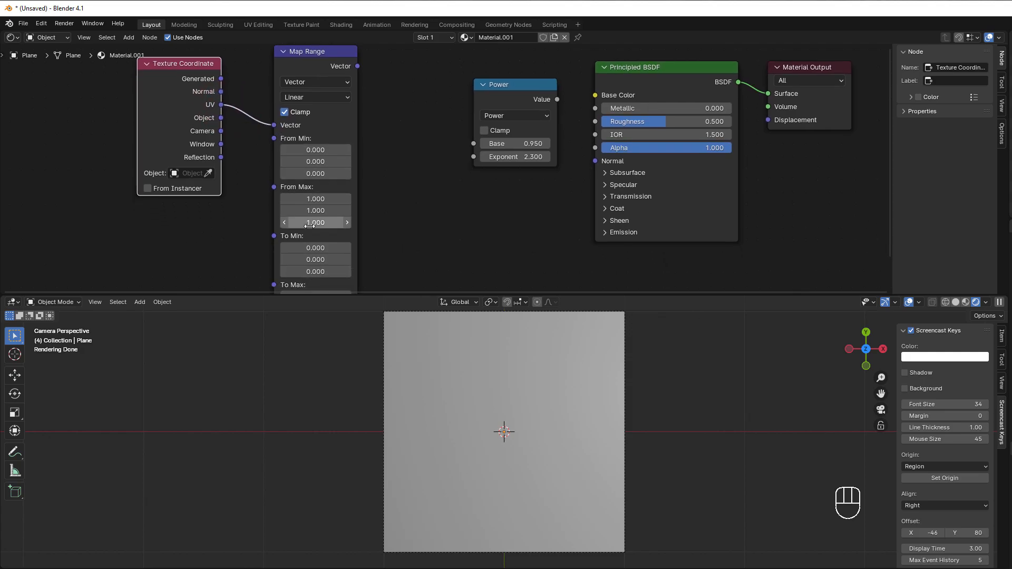
middle_drag(386, 252, 359, 210)
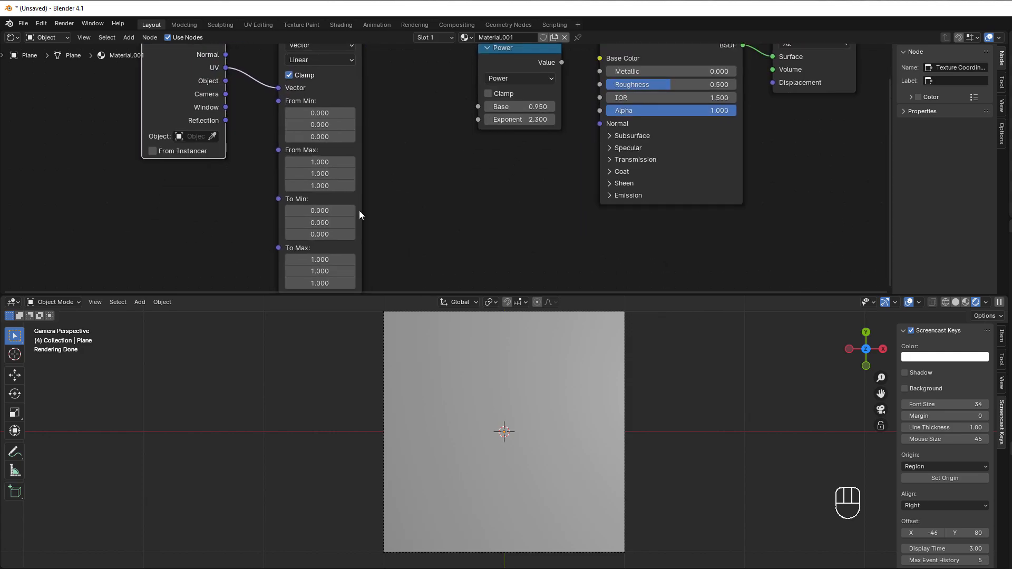
click(318, 210)
text(-1)
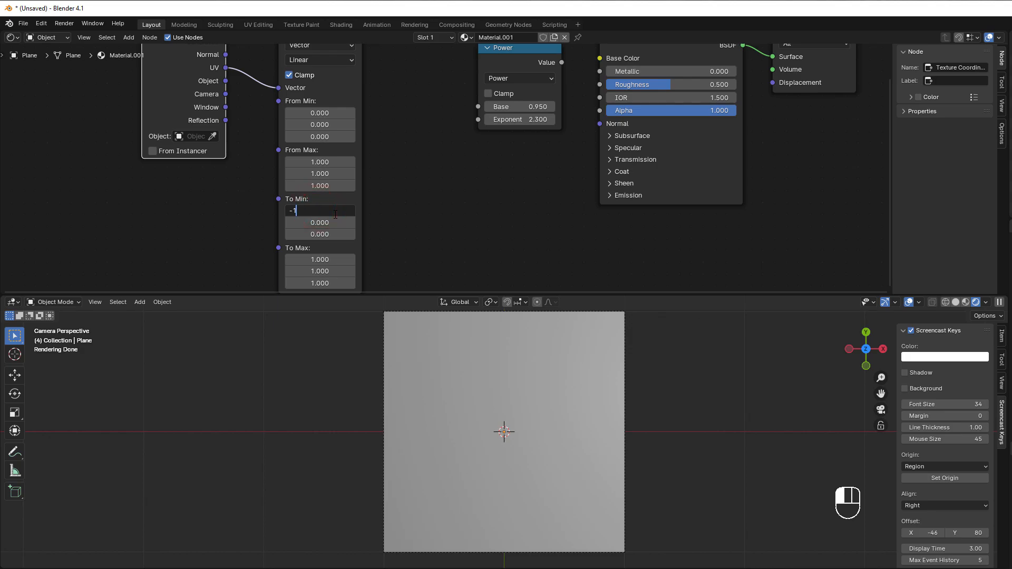
key(Return)
click(310, 223)
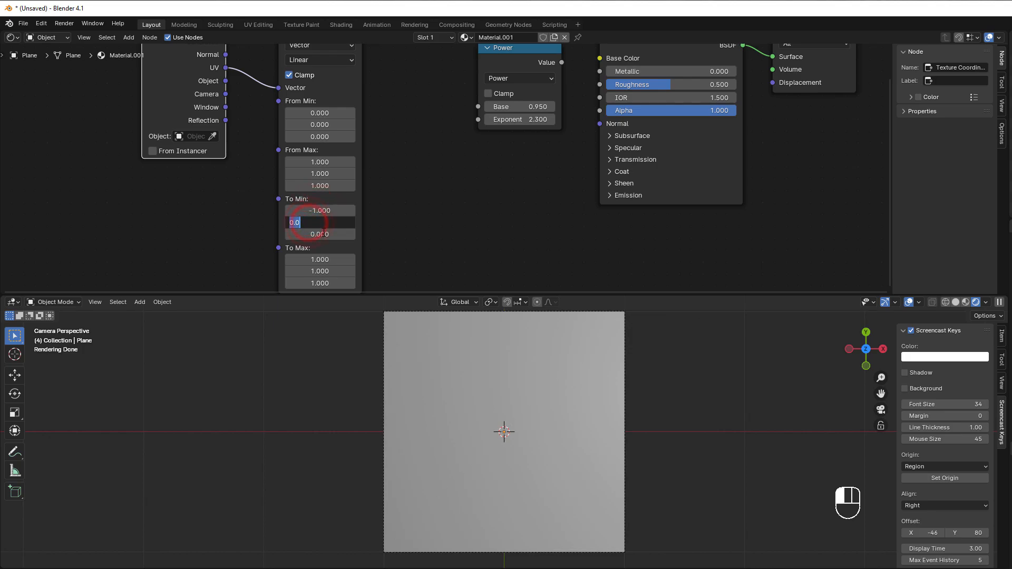
text(-1)
key(Return)
- Connect the Map Range node's Vector output to Base Color and move the node slightly left
middle_drag(402, 163, 379, 228)
scroll(372, 181, down, 1)
drag(343, 100, 563, 128)
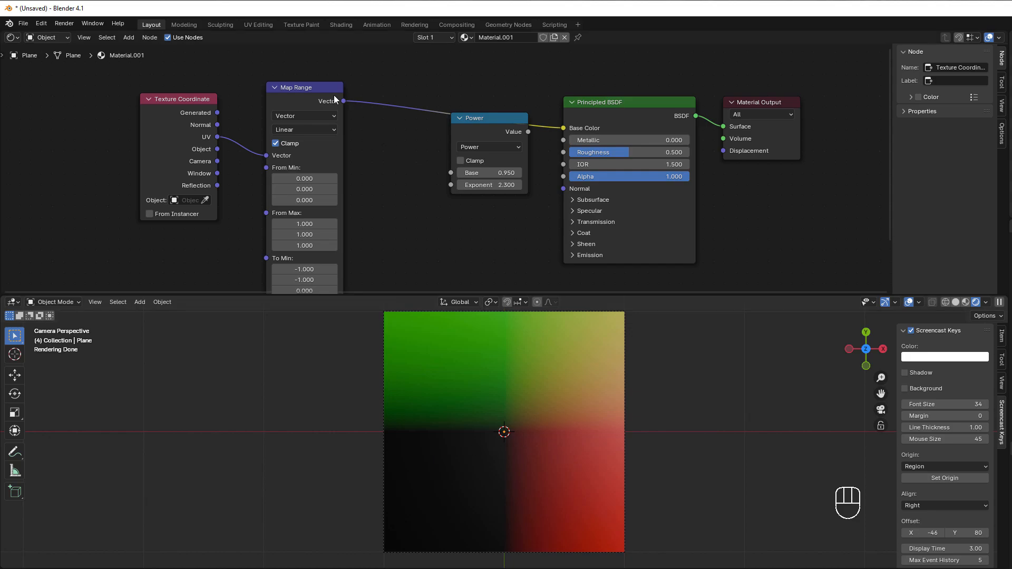
drag(321, 96, 311, 97)
- Insert a Vector Math node between Map Range and Base Color, set it to Absolute and place it beside Map Range
key(shift+a)
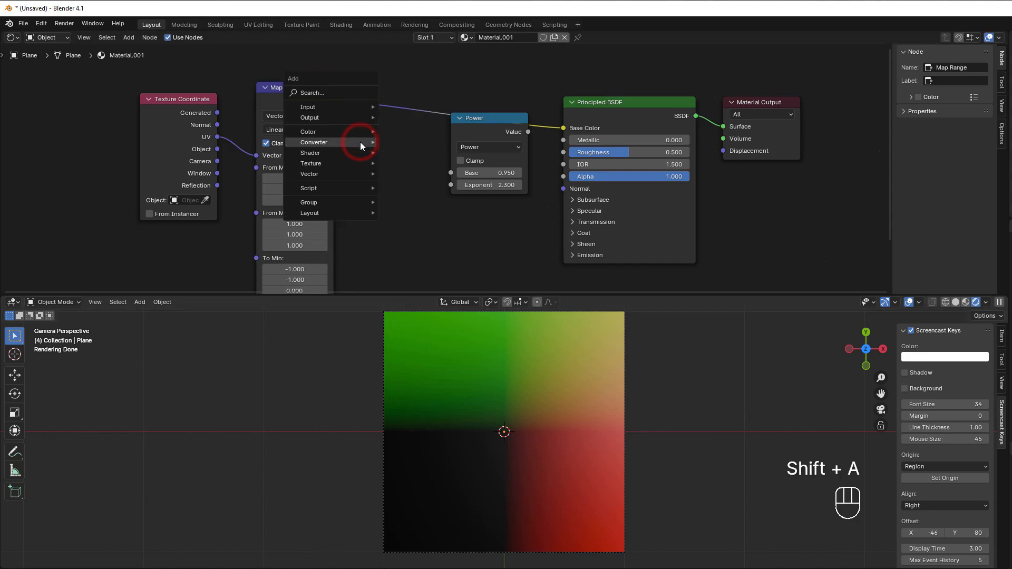
mouse_move(370, 142)
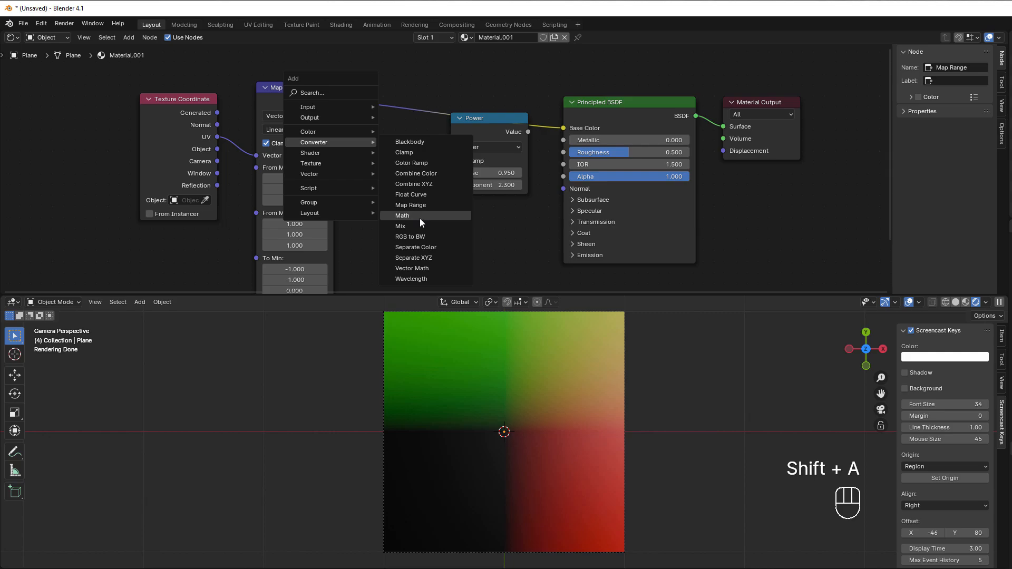
click(423, 268)
click(357, 73)
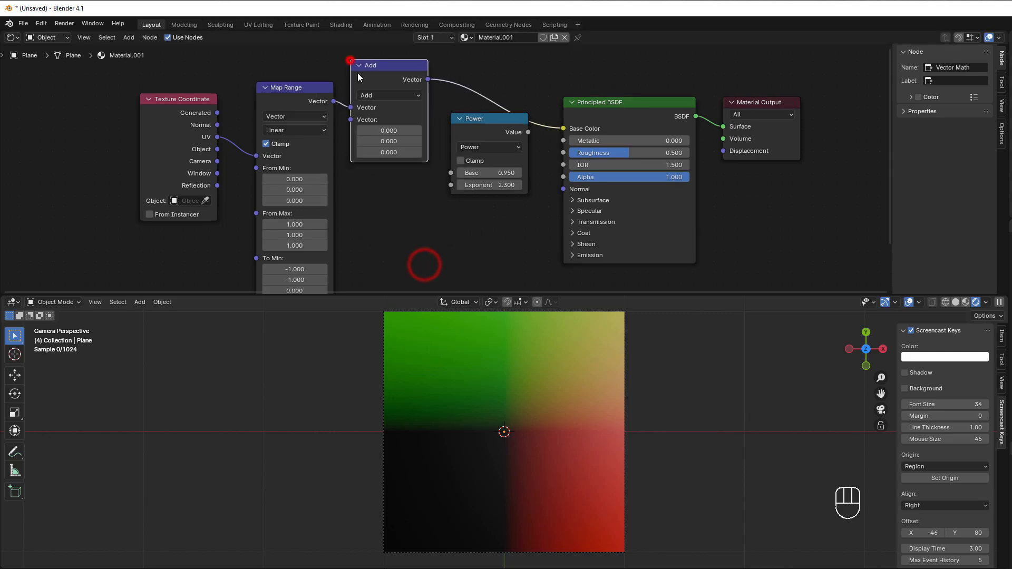
click(388, 96)
click(475, 140)
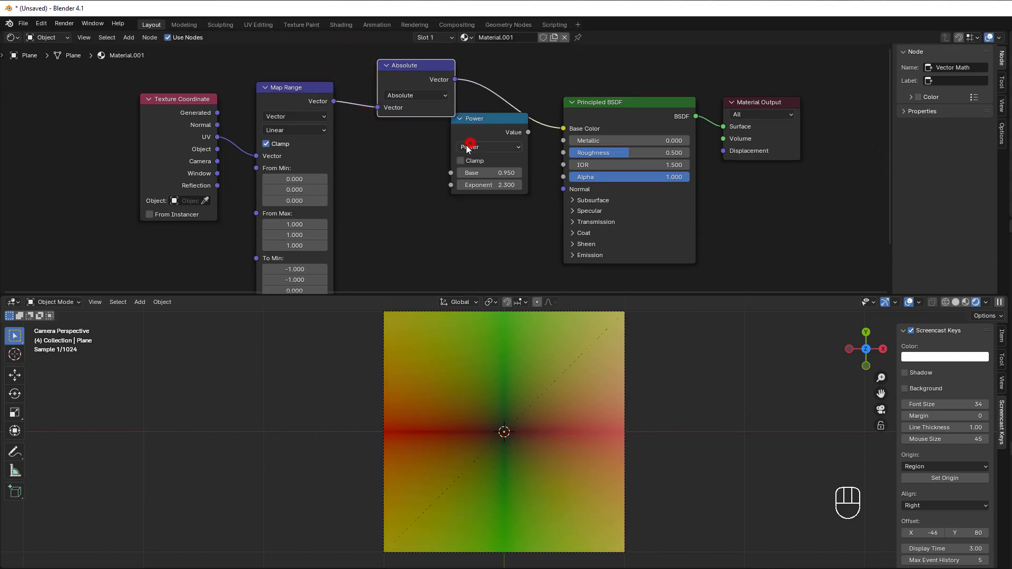
drag(406, 68, 379, 104)
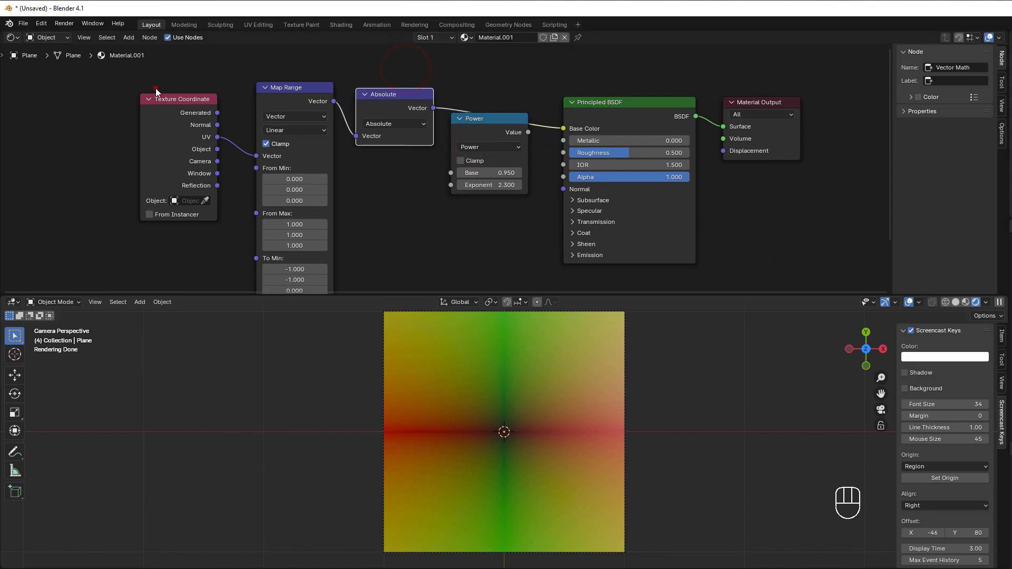
- Move the Texture Coordinate, Map Range and Absolute nodes left and place the Power node below the Absolute node's output link
drag(156, 87, 376, 146)
drag(380, 95, 313, 101)
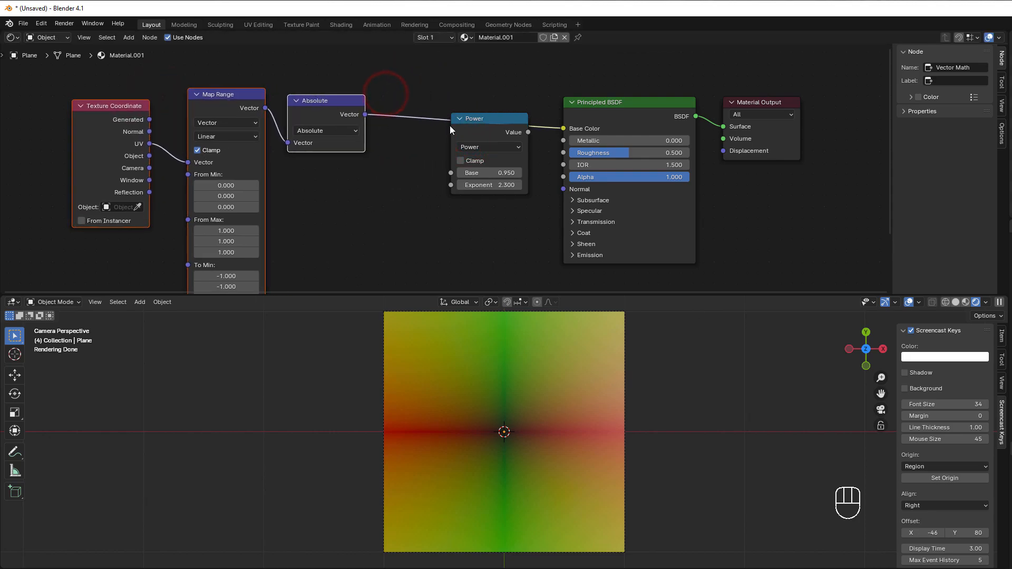
drag(452, 127, 377, 180)
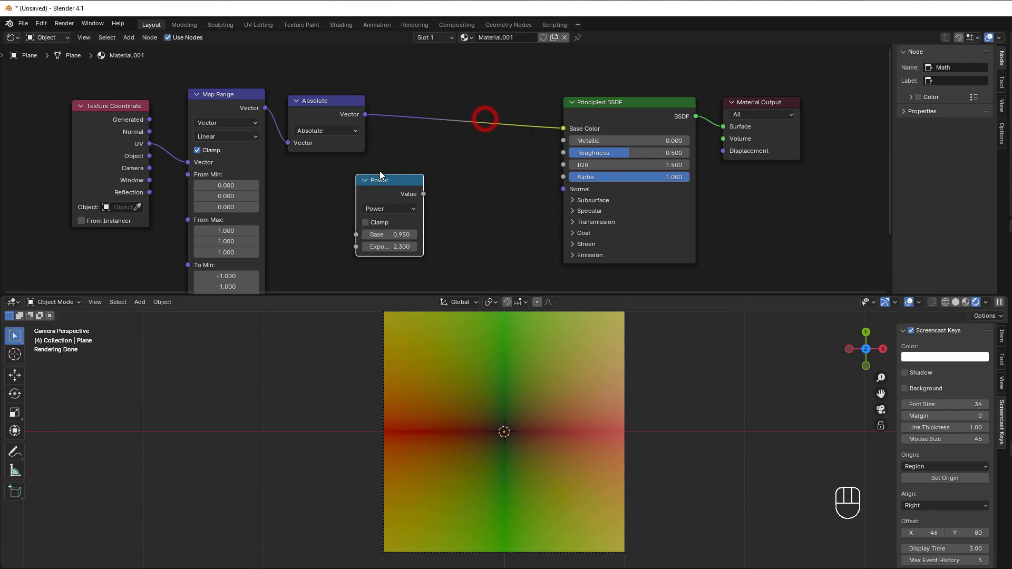
click(403, 149)
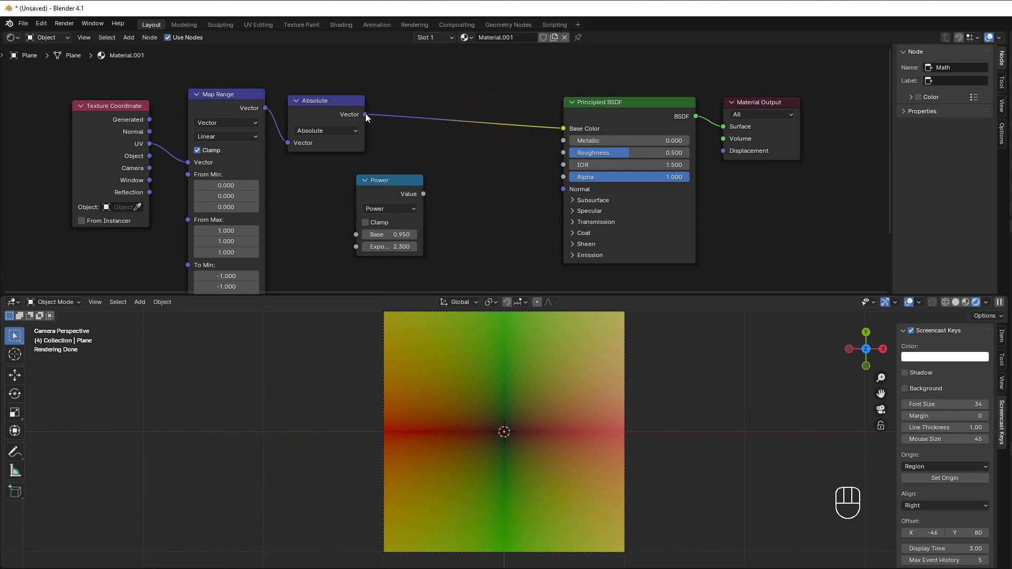
- Add a Separate XYZ node fed by the Absolute node's Vector output
drag(365, 115, 409, 154)
text(se)
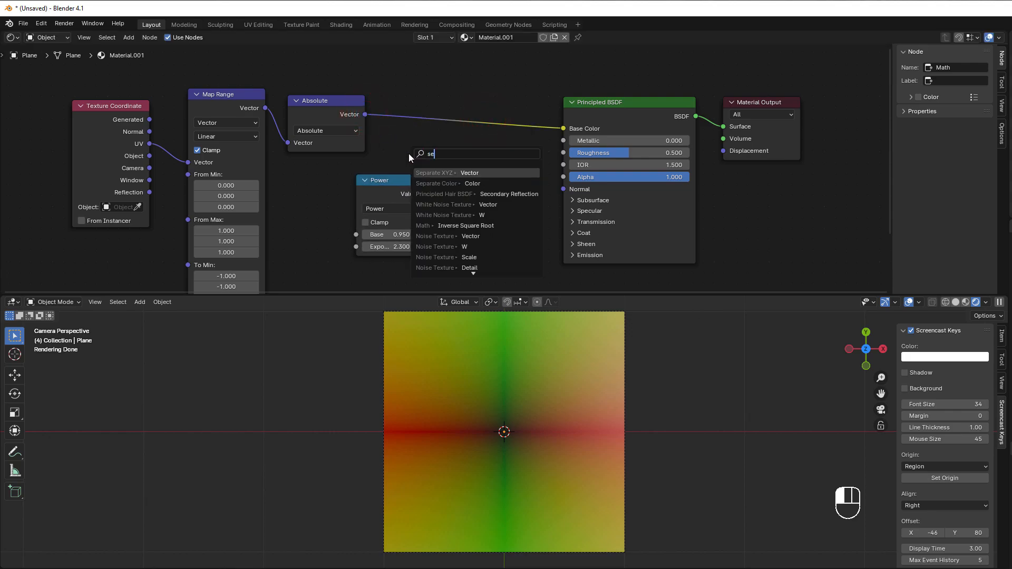
text(pa)
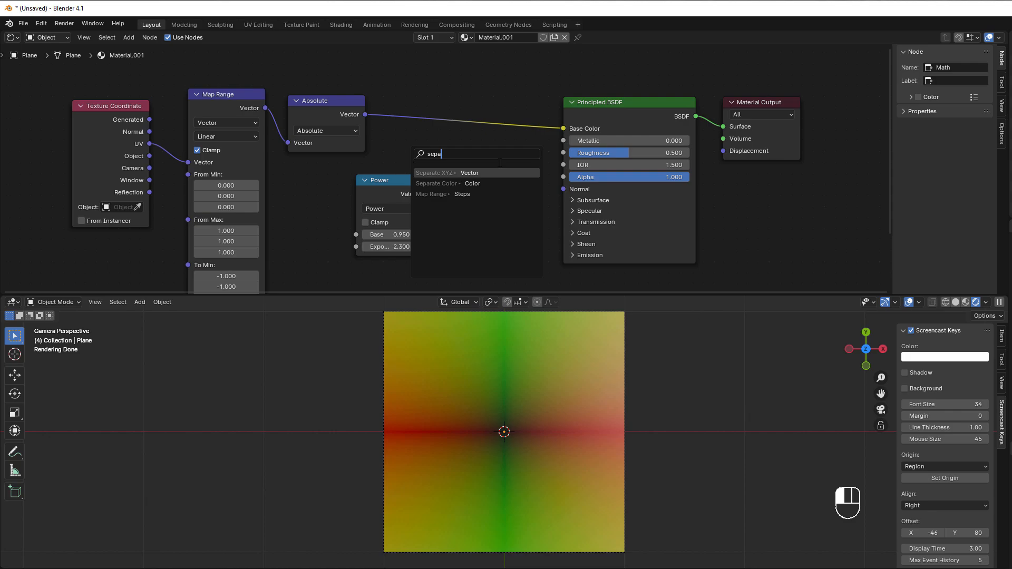
click(486, 173)
click(462, 155)
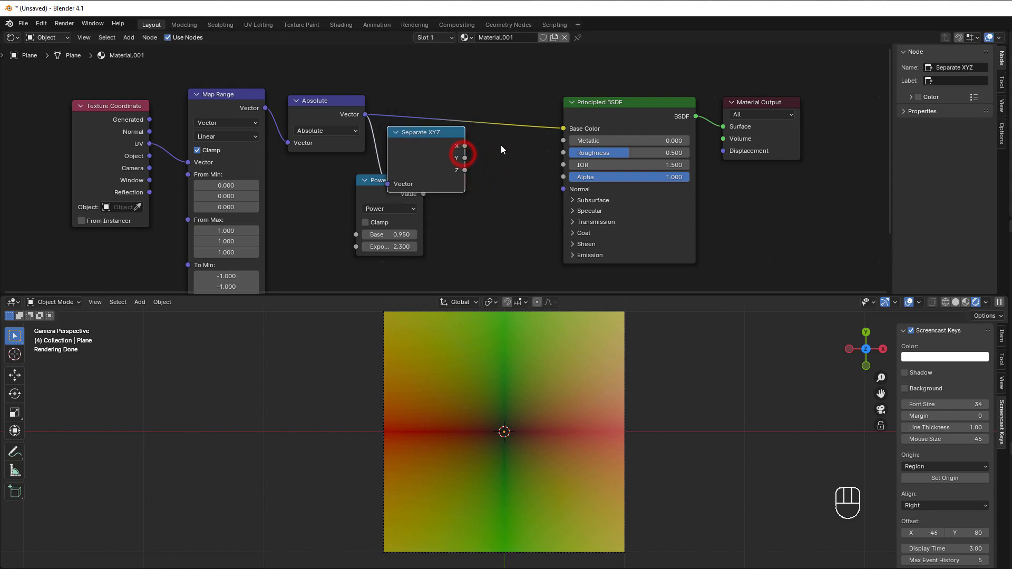
- Feed Base Color from Separate XYZ's X output and switch it to the Y output, moving the Separate XYZ node up
drag(465, 144, 563, 129)
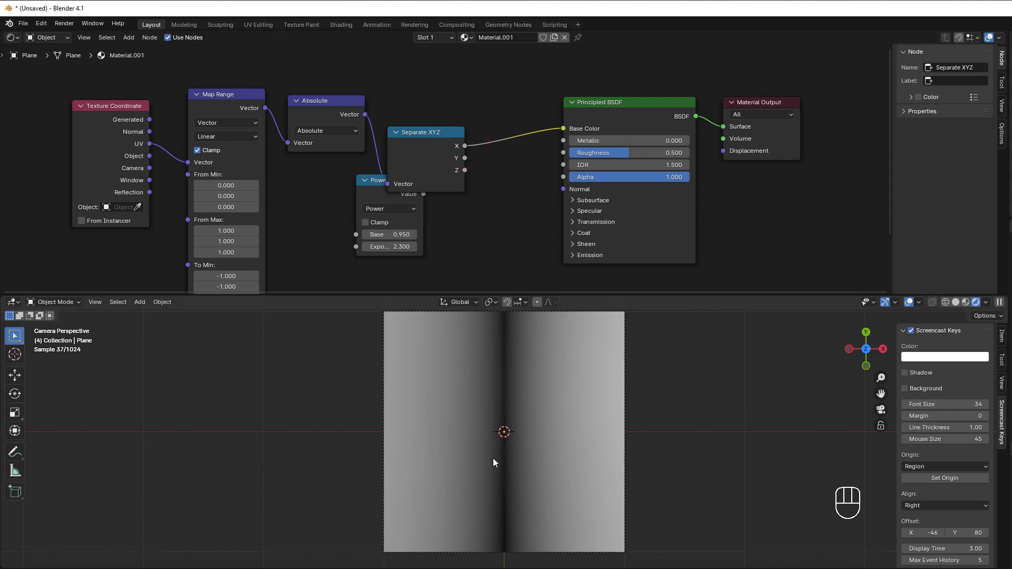
drag(465, 158, 561, 128)
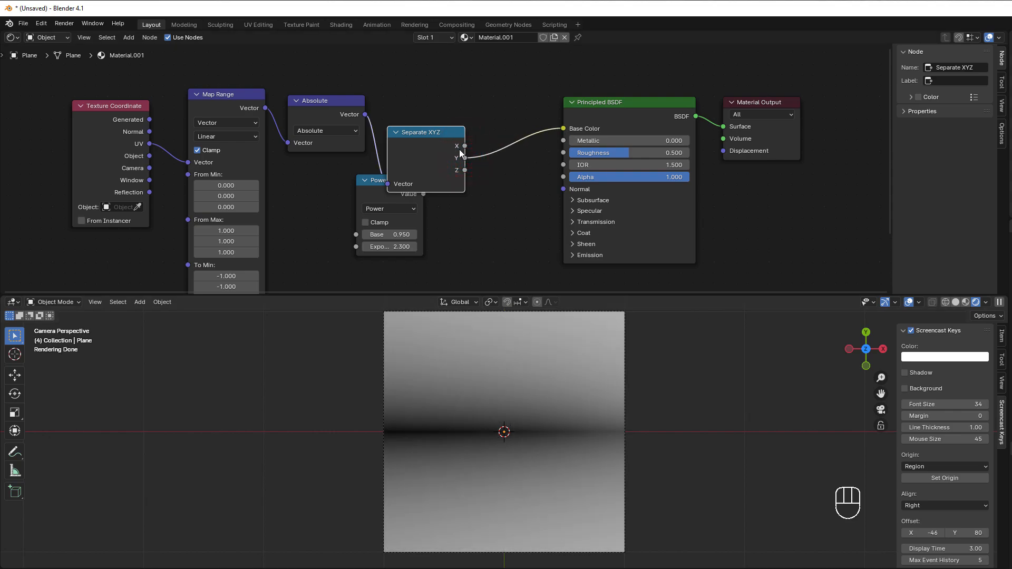
drag(440, 139, 439, 107)
- Move the Principled BSDF and Material Output nodes right and insert the Power node on the Y link to Base Color
drag(615, 77, 779, 181)
drag(658, 106, 760, 105)
drag(382, 191, 533, 139)
- Duplicate the Power node, place the copy above the original and connect Separate XYZ's X output to its Base input
click(524, 135)
key(shift+d)
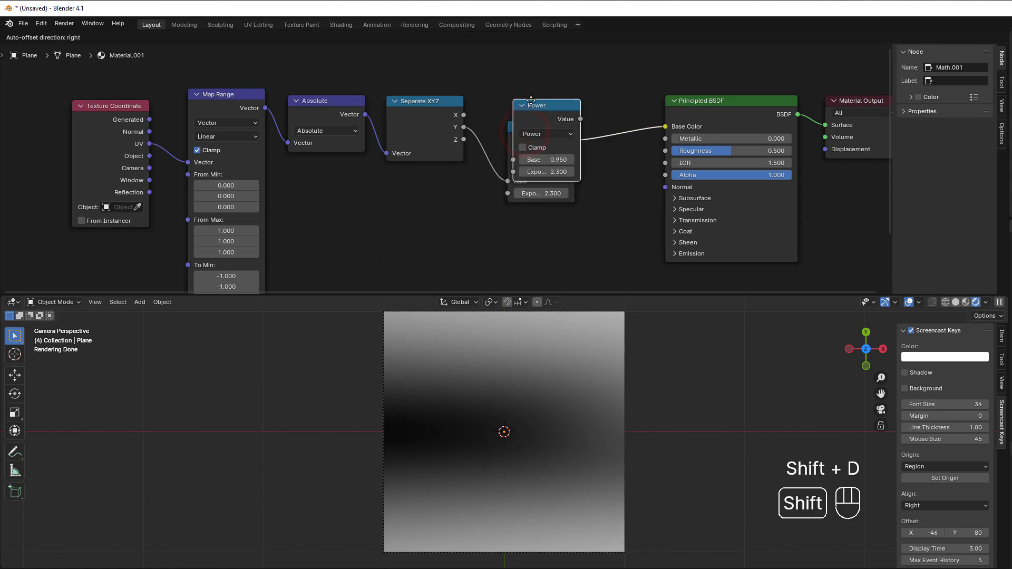
click(534, 62)
drag(464, 115, 528, 162)
- Add a Value input node below the Separate XYZ node
click(368, 224)
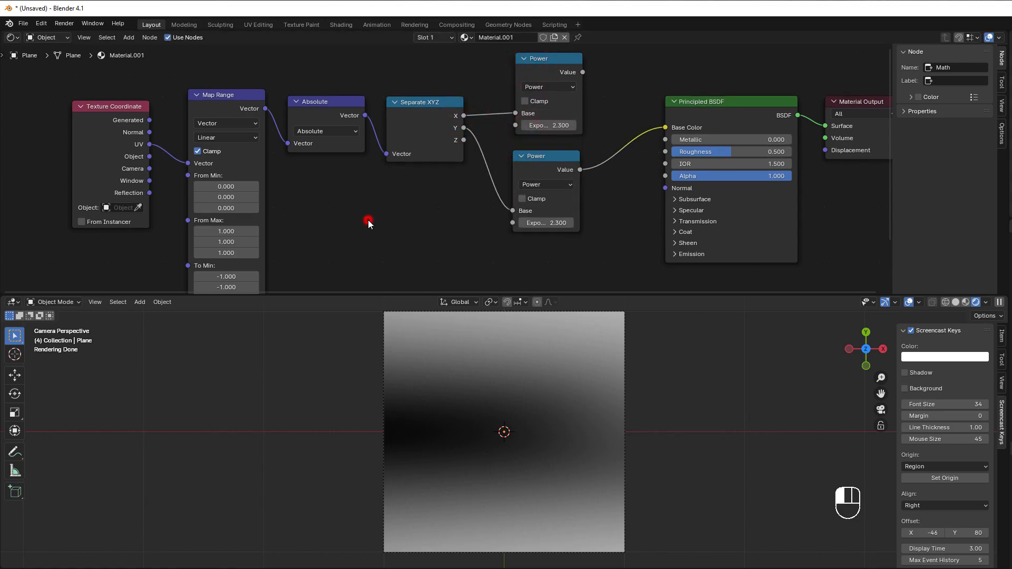
key(shift+a)
mouse_move(334, 185)
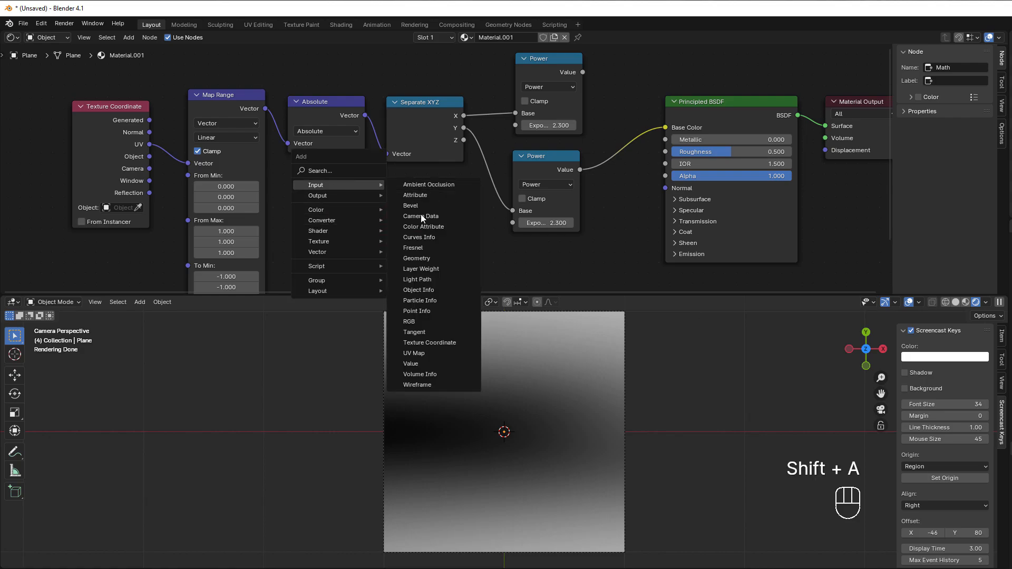
click(426, 365)
click(384, 198)
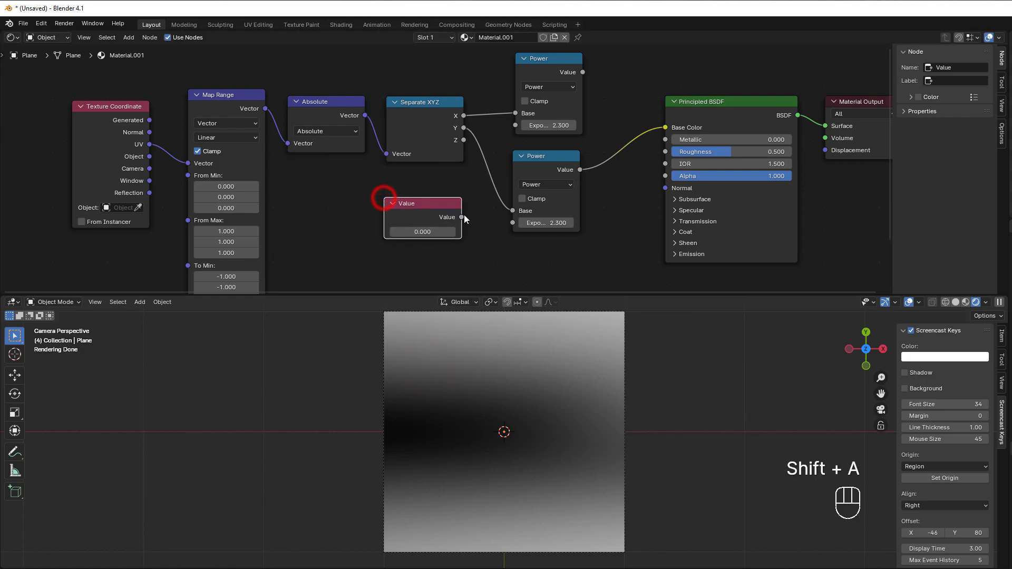
- Connect the Value node to the Exponent inputs of both Power nodes and set its value to 1.000
drag(462, 217, 515, 124)
drag(460, 216, 512, 223)
drag(414, 233, 468, 249)
- Move the Principled BSDF and Material Output right and insert a duplicate of the upper Power node before Base Color
scroll(474, 253, down, 1)
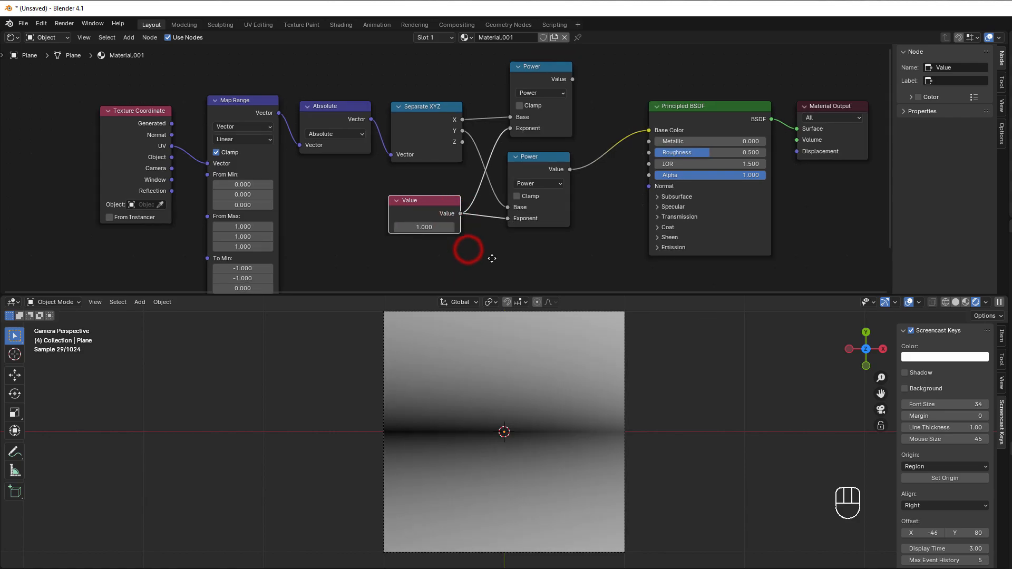
middle_drag(490, 256, 361, 279)
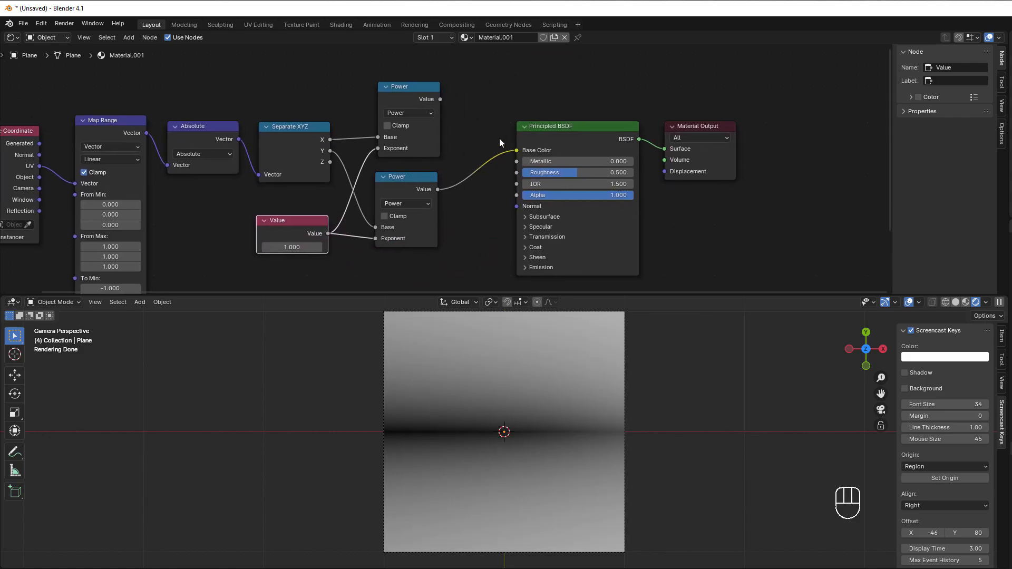
drag(476, 102, 669, 177)
drag(544, 127, 621, 135)
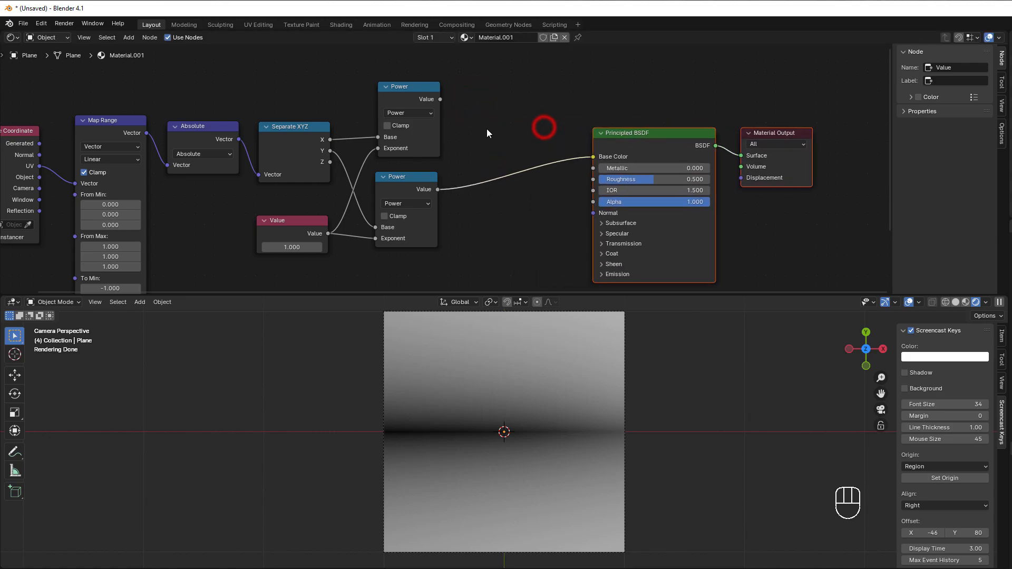
click(415, 98)
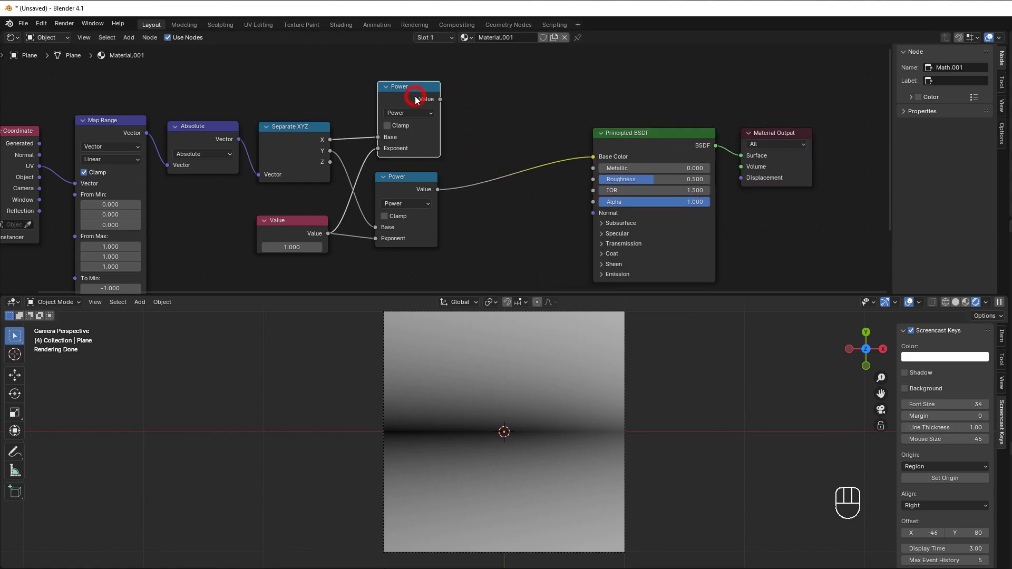
key(shift+d)
click(528, 121)
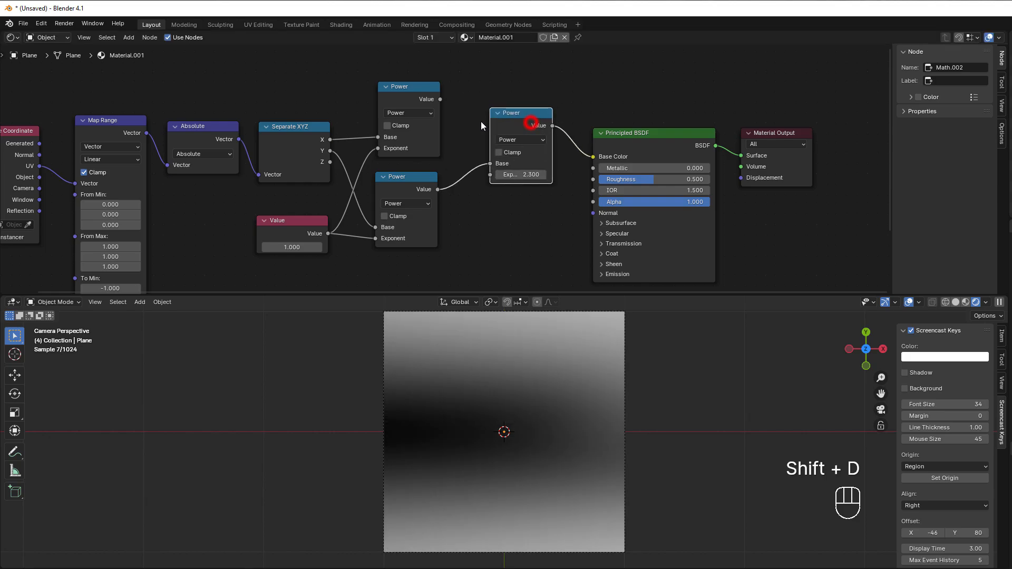
- Connect the upper and lower Power outputs to the new Math node's first and second inputs and set its operation to Add
drag(440, 99, 496, 163)
drag(437, 190, 490, 174)
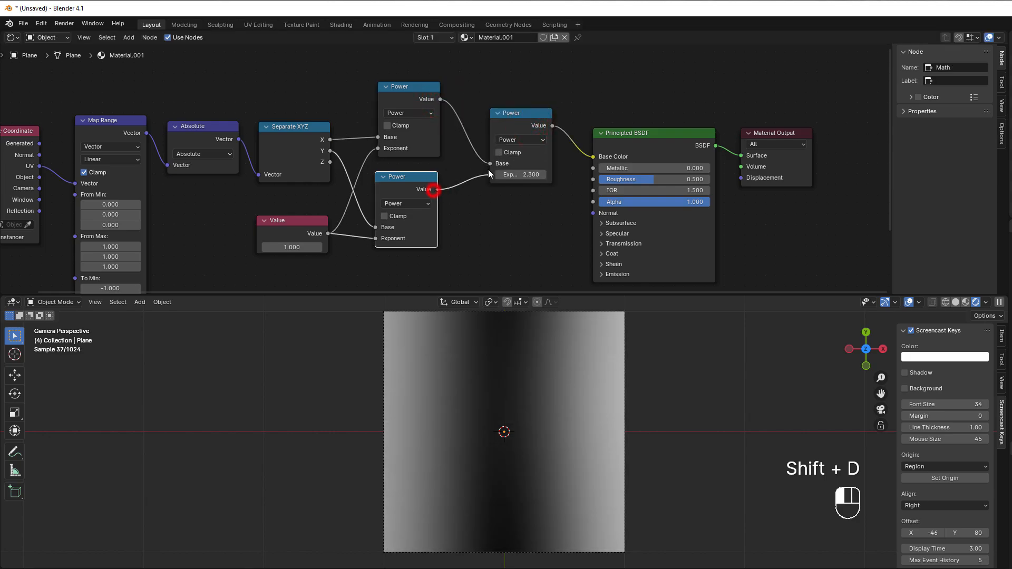
click(515, 141)
click(515, 167)
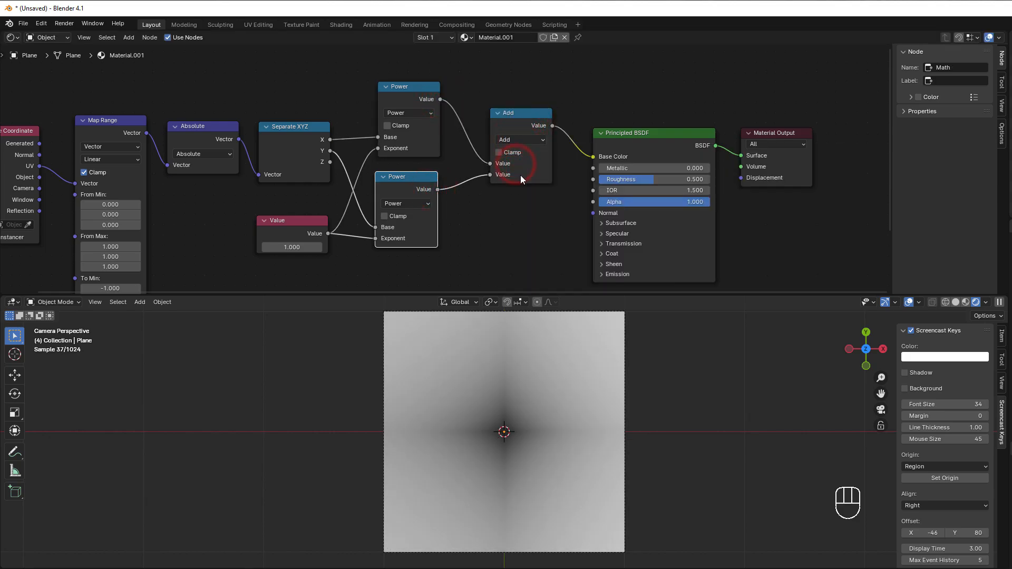
- Move the Add node left and the Principled BSDF and Material Output nodes right, and select the Add node
drag(515, 120, 496, 127)
drag(664, 79, 769, 191)
drag(660, 138, 692, 138)
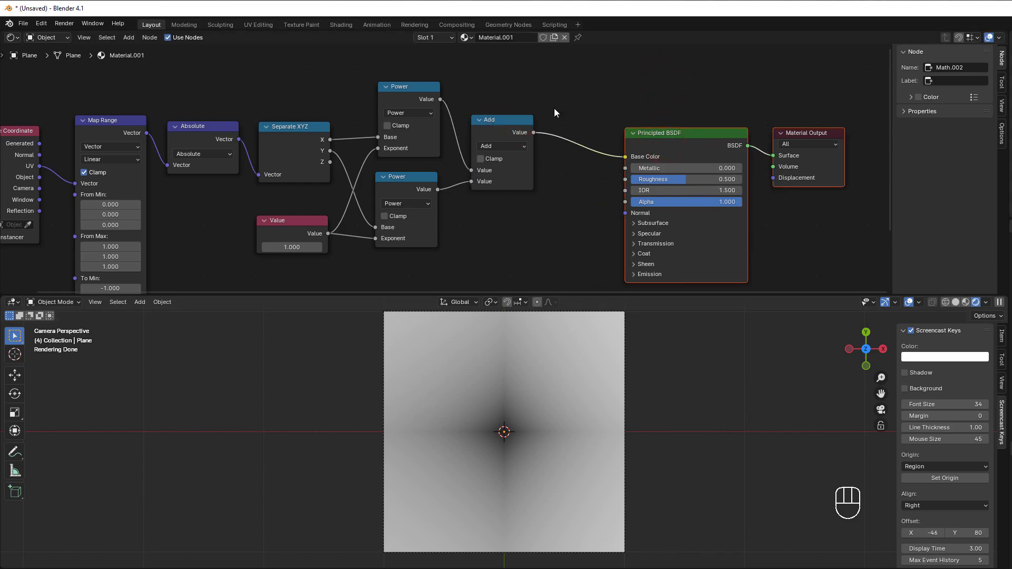
click(507, 131)
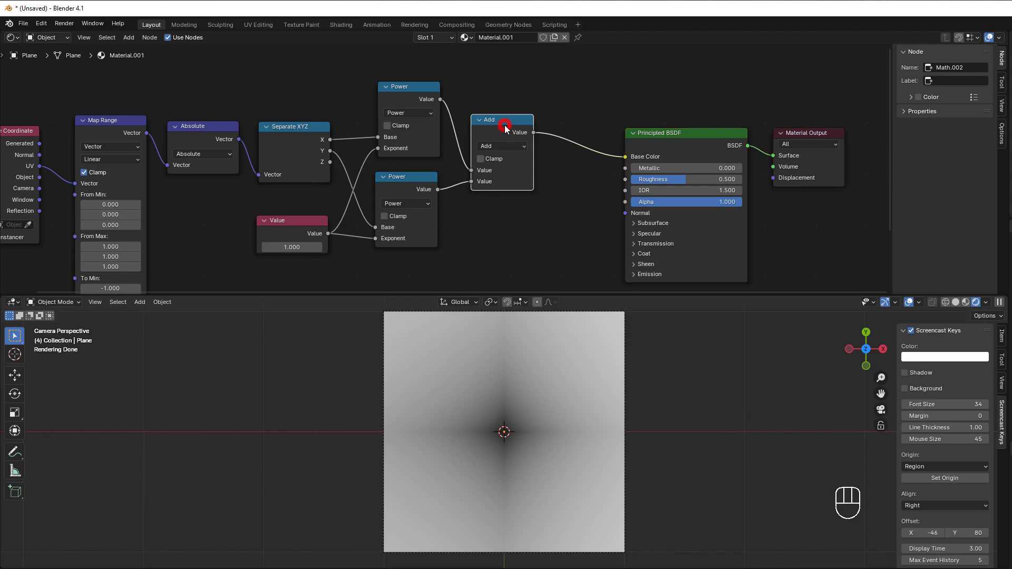
- Insert a duplicate of the Add node before Base Color and set it to Less Than with a threshold of 1.000
key(shift+d)
click(601, 139)
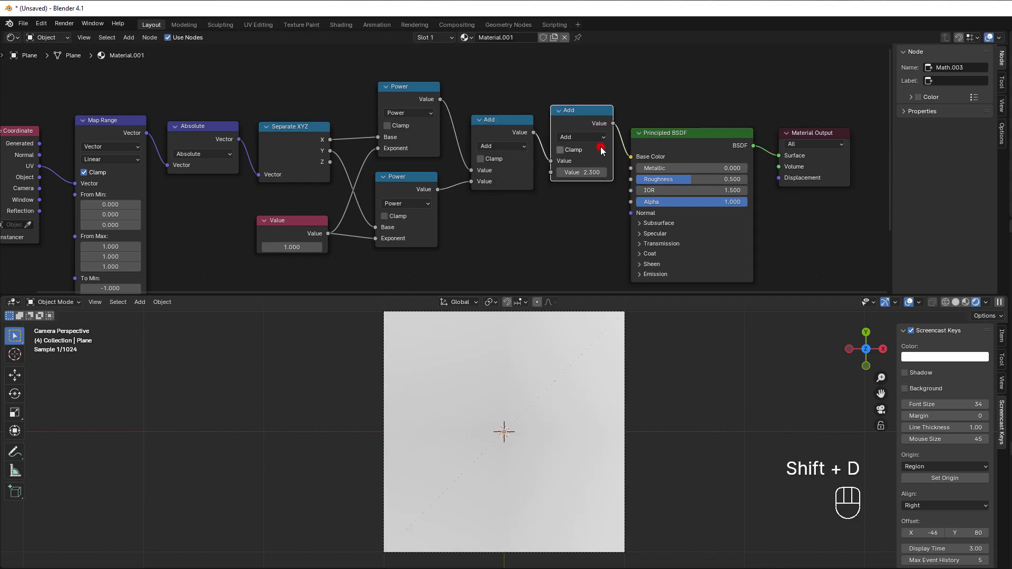
click(604, 137)
click(677, 188)
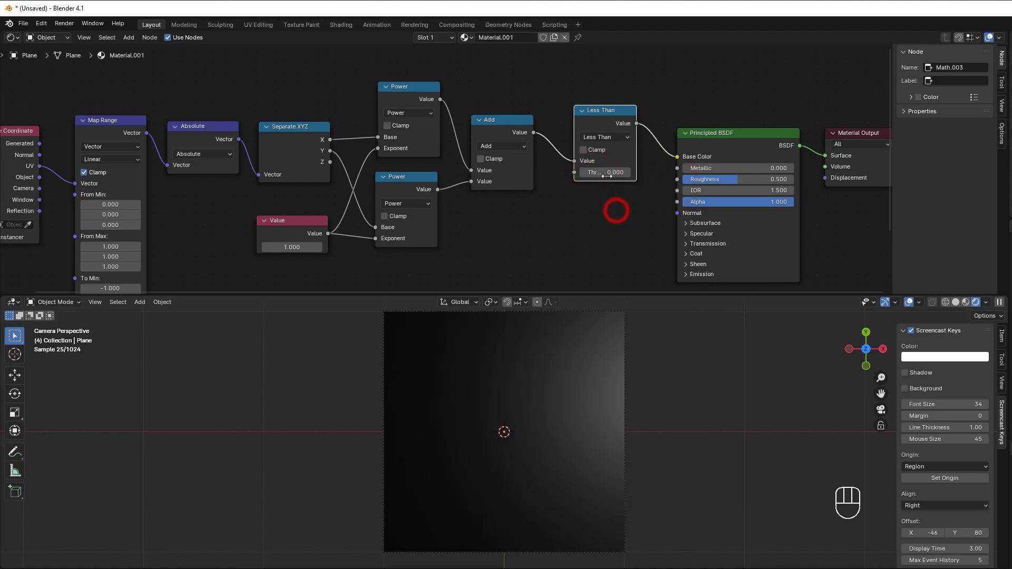
click(607, 174)
text(1)
click(622, 213)
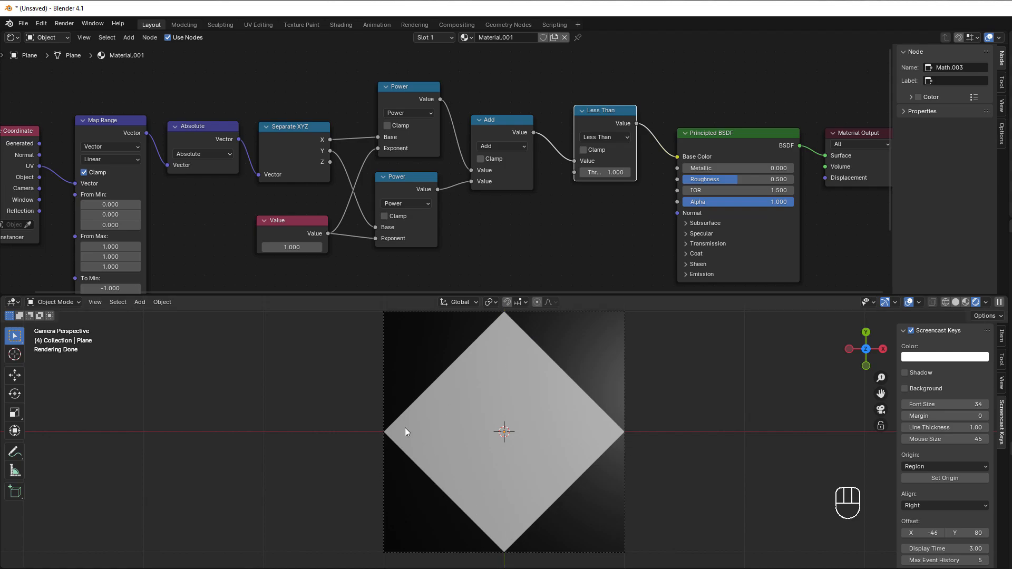
- Test the shared exponent in the Value node at 2.000 and at 100.000
middle_drag(386, 242, 421, 221)
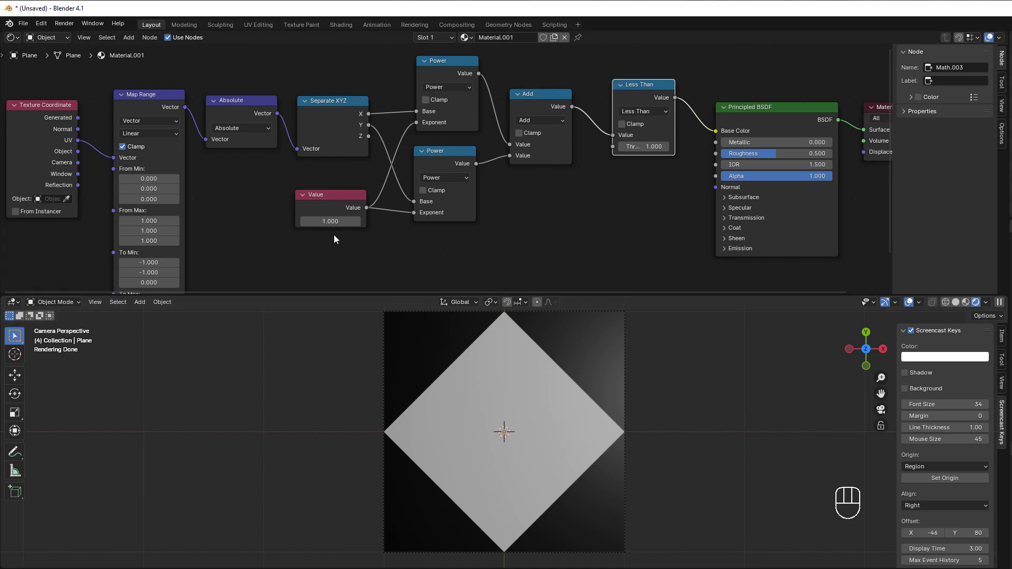
click(323, 220)
text(2)
key(Return)
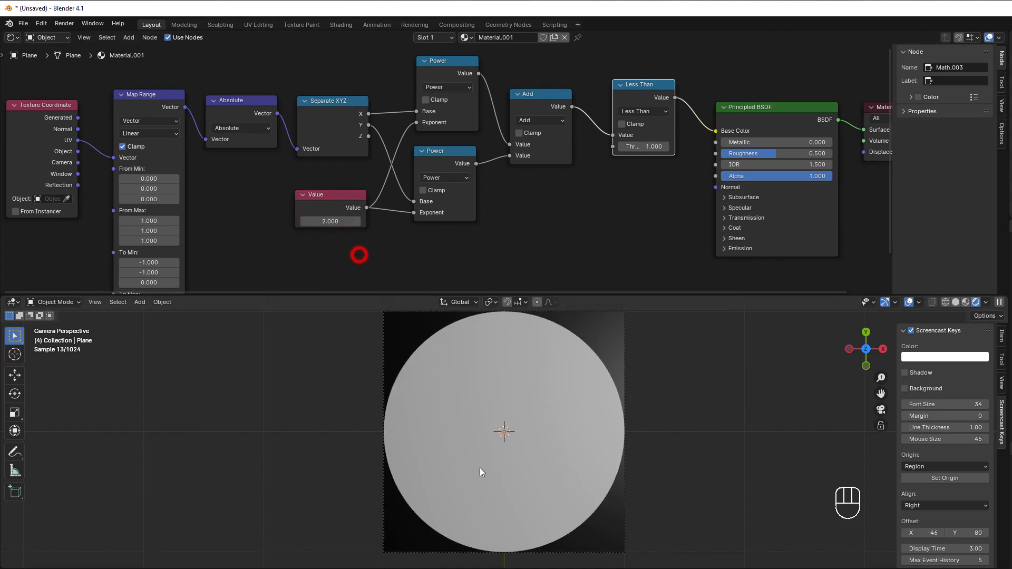
click(325, 223)
text(100)
click(353, 251)
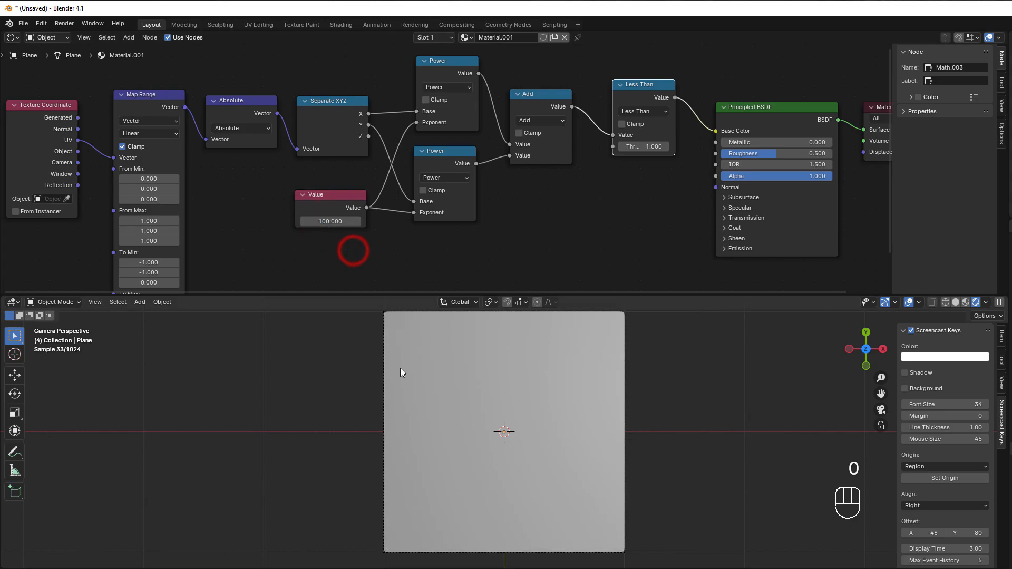
- Test Value node exponents below 1 and at 1.000, and set the value to 1.600
click(331, 221)
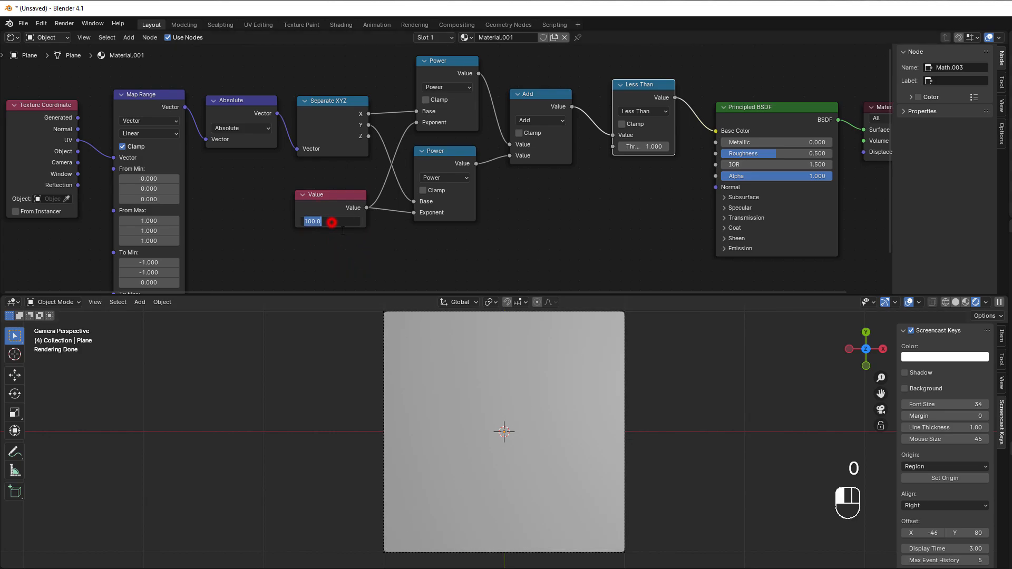
text(0.3)
click(389, 248)
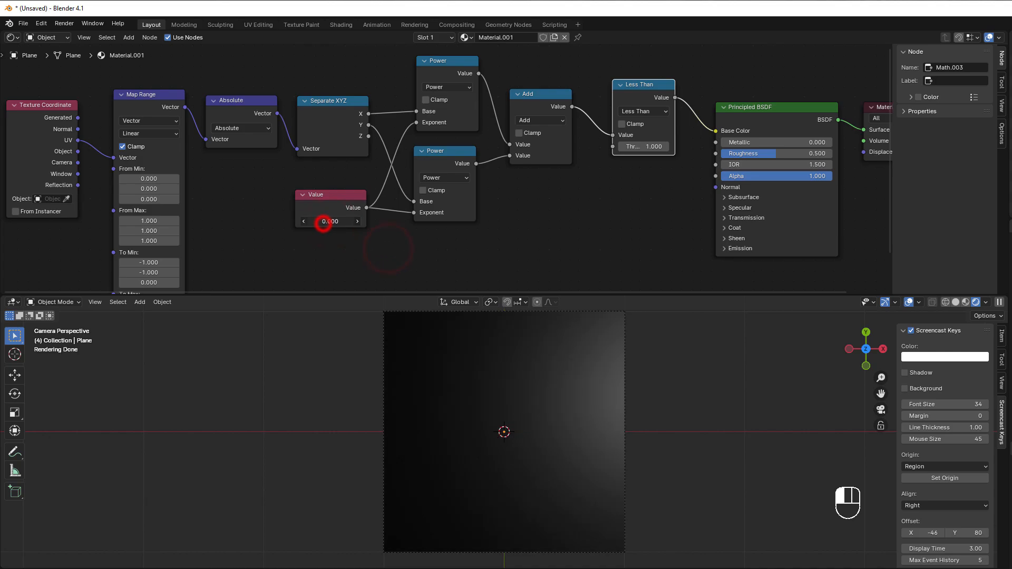
click(323, 225)
drag(323, 224, 361, 224)
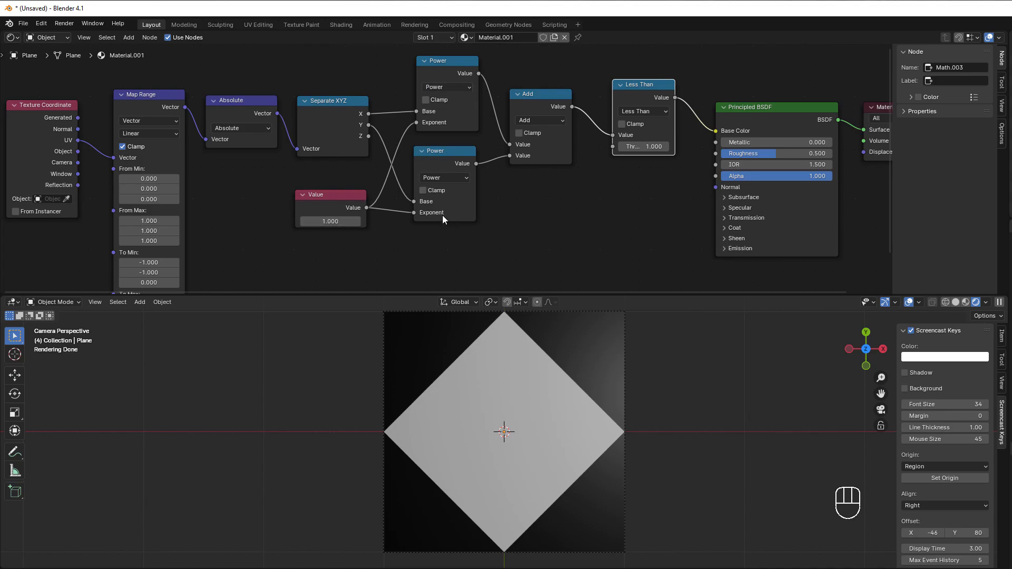
scroll(422, 152, down, 1)
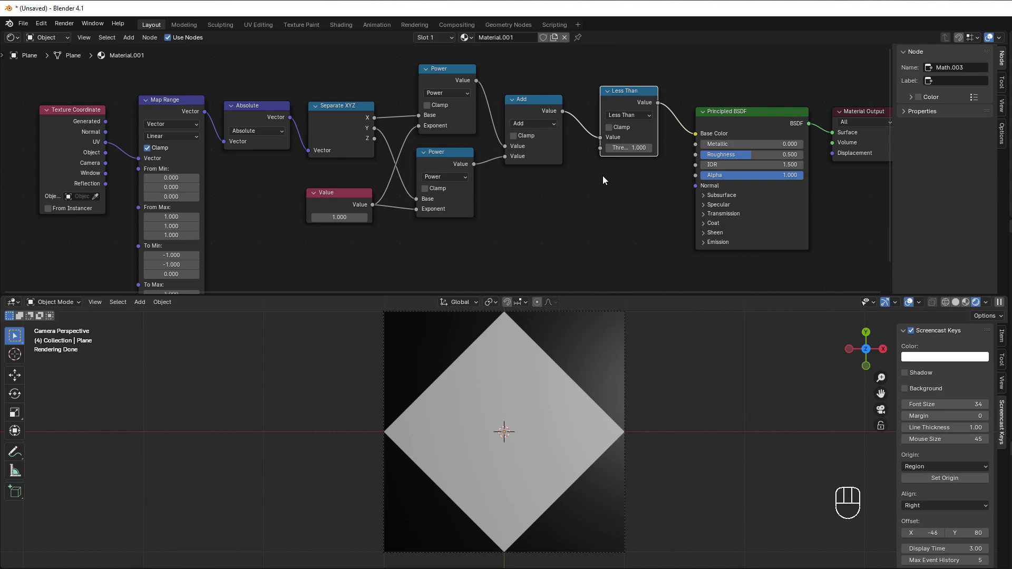
mouse_move(338, 217)
mouse_down()
mouse_move(355, 218)
mouse_move(337, 217)
mouse_move(346, 217)
mouse_up()
scroll(466, 232, down, 2)
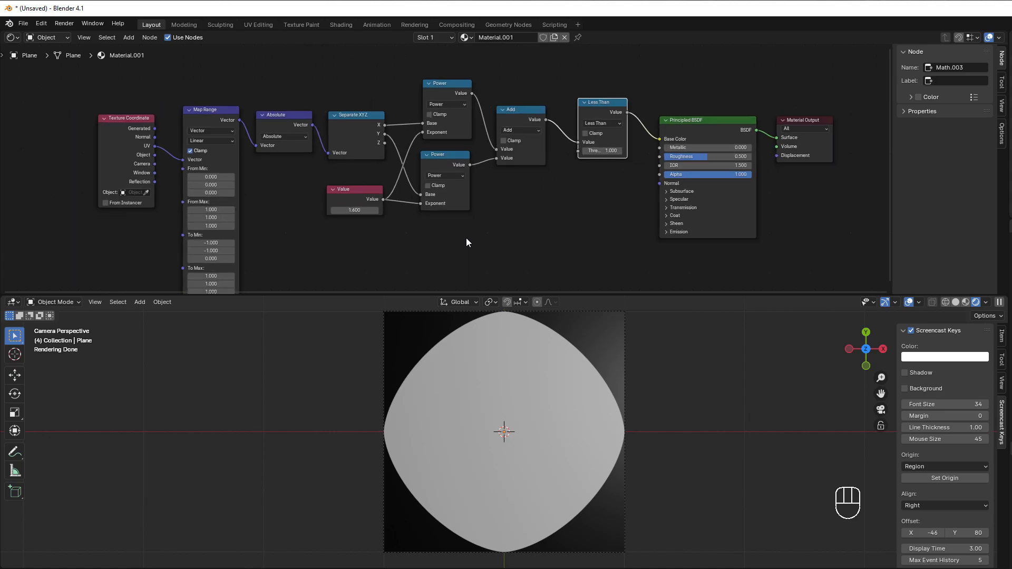
- Combine the Separate XYZ, Value, both Power, Add and Less Than nodes into a node group
middle_drag(466, 238, 422, 245)
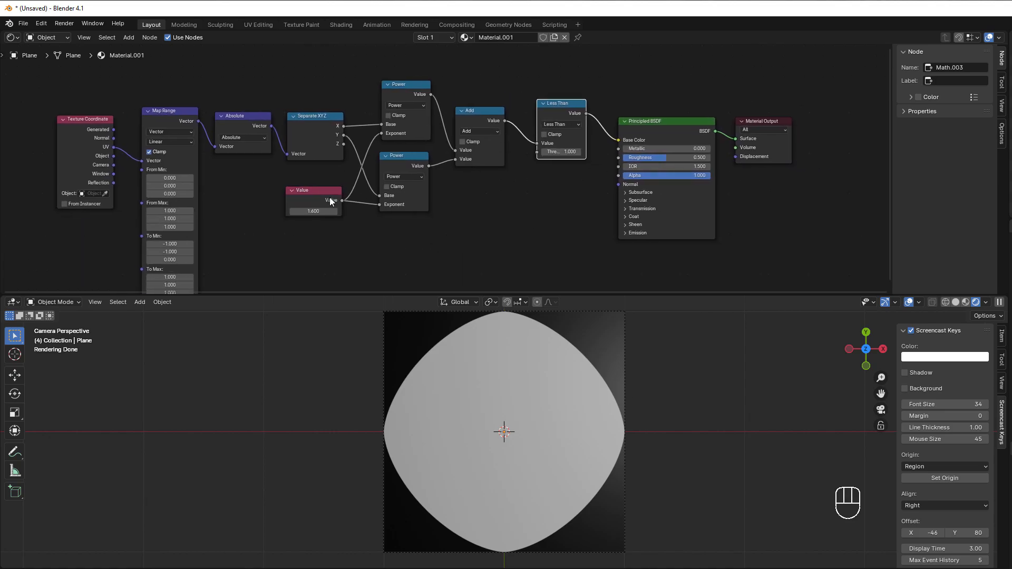
scroll(301, 103, up, 1)
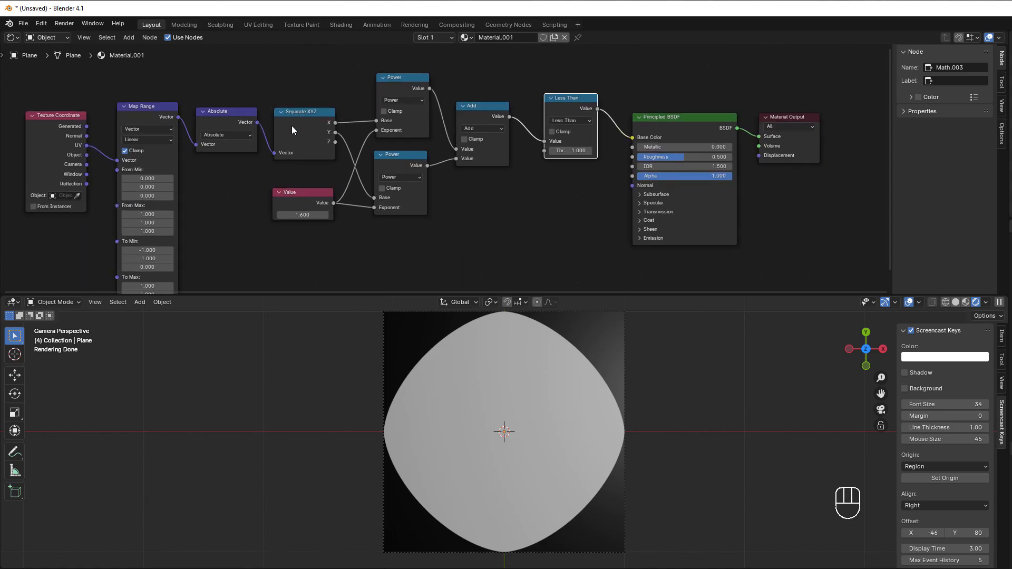
scroll(291, 125, up, 1)
drag(276, 54, 582, 255)
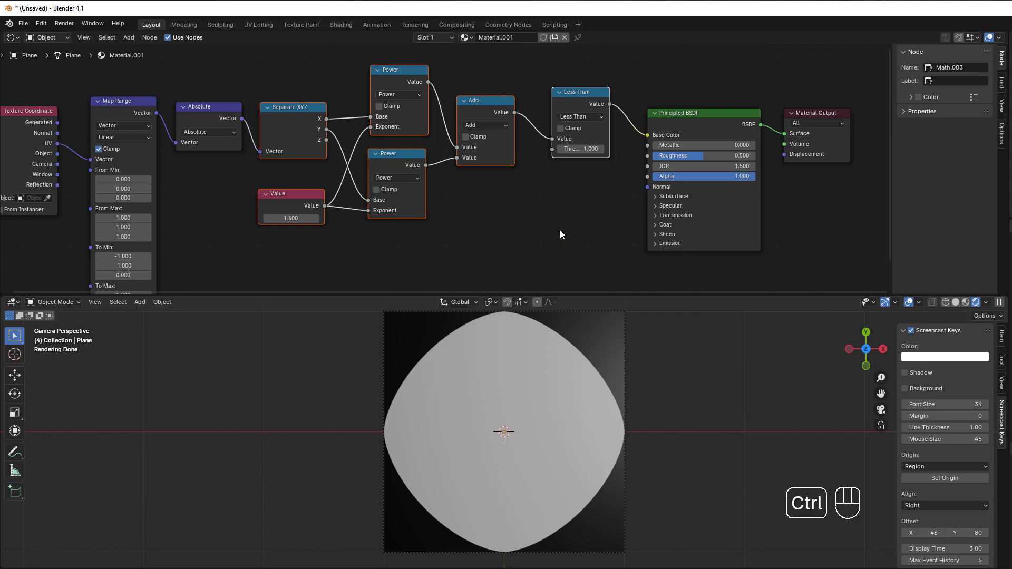
key(ctrl+g)
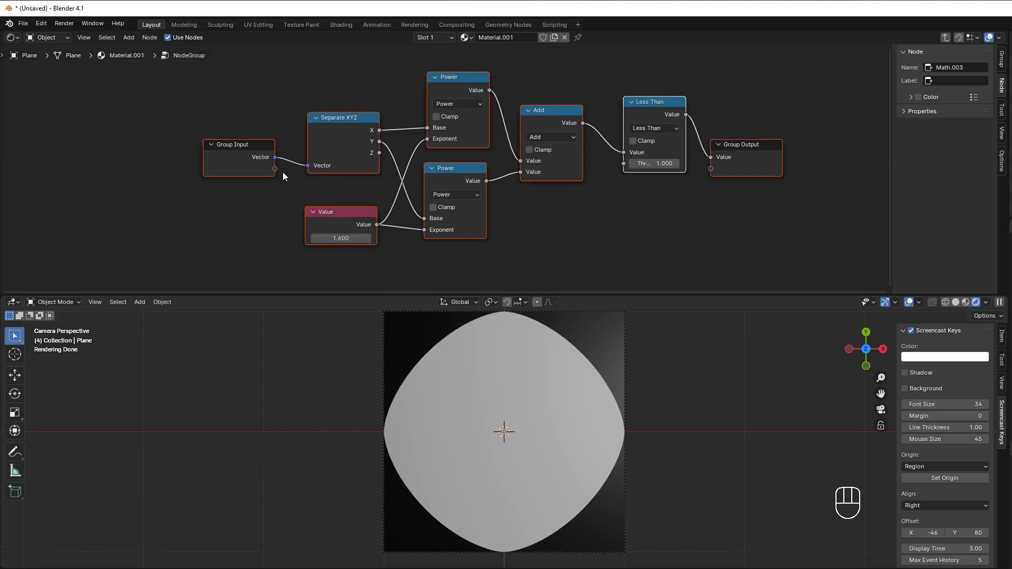
- Replace the Value node inside the group with a Group Input value feeding both Power nodes' Exponent inputs, and exit the group
drag(364, 158, 428, 138)
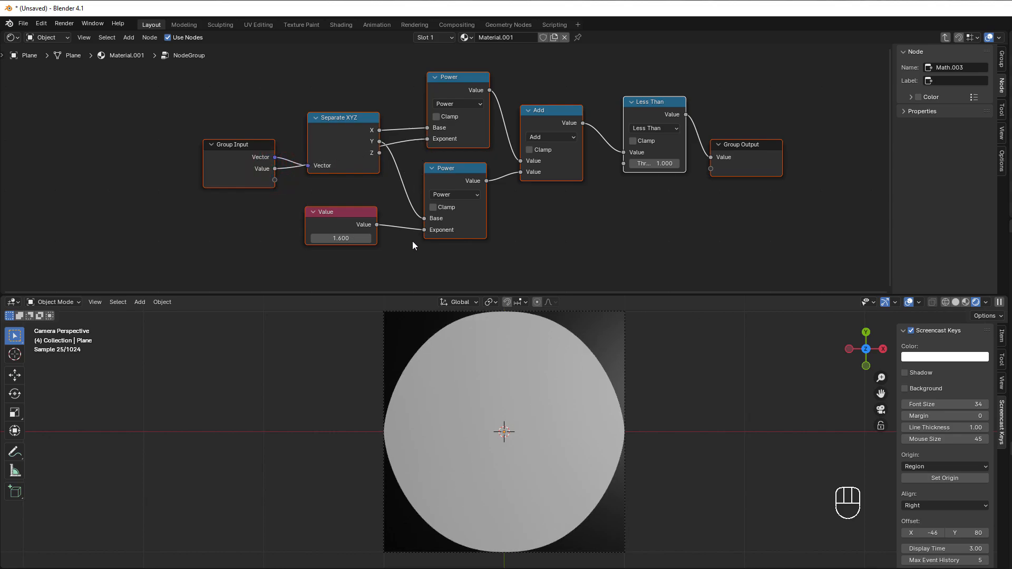
mouse_move(425, 230)
mouse_down()
mouse_move(300, 176)
mouse_move(274, 180)
mouse_move(422, 231)
mouse_up()
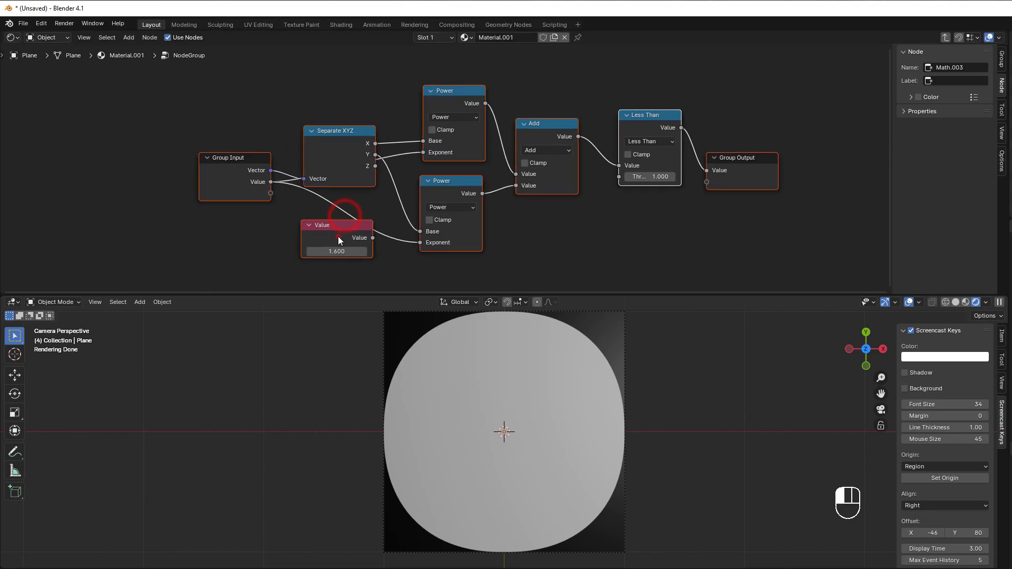
drag(339, 240, 294, 245)
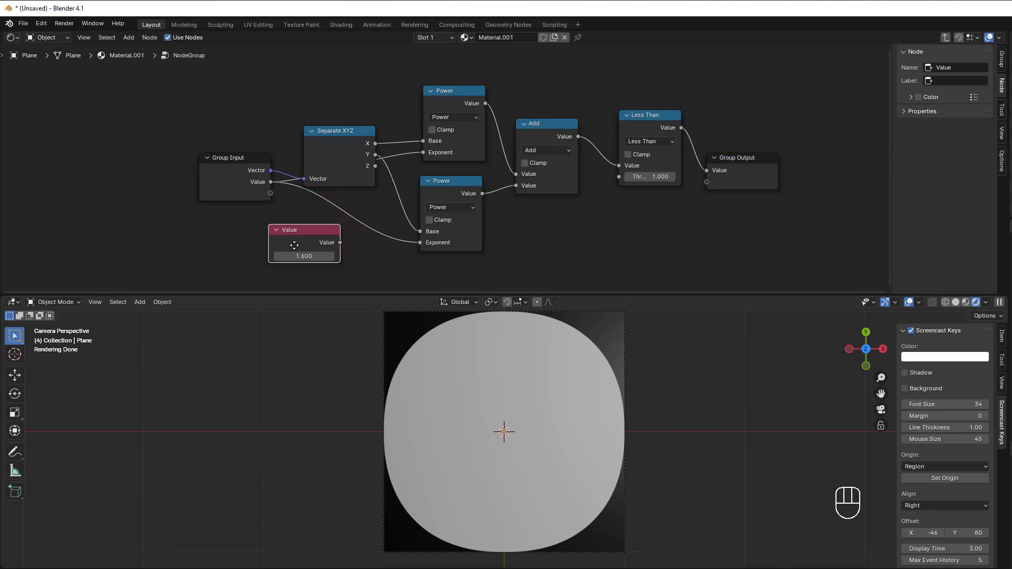
key(Delete)
key(Tab)
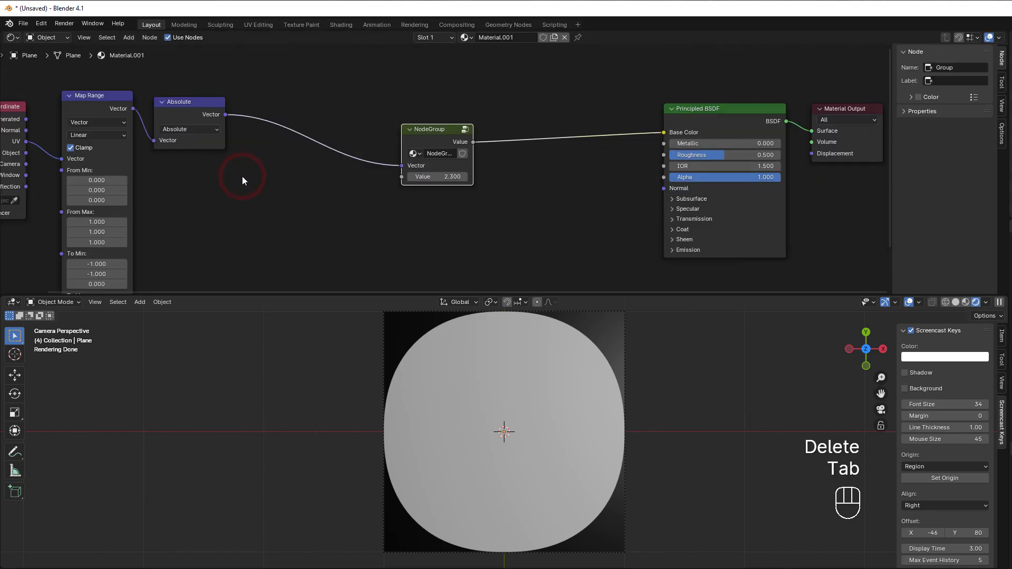
- Move the NodeGroup up and left and set its Value to 1.400
click(443, 136)
drag(443, 134, 419, 113)
scroll(418, 175, up, 3)
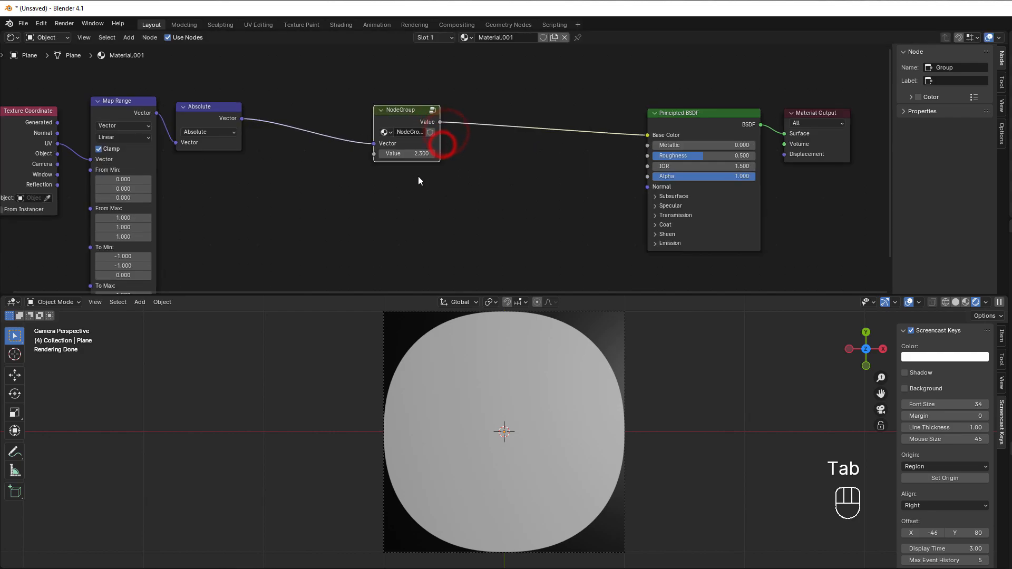
drag(409, 150, 378, 150)
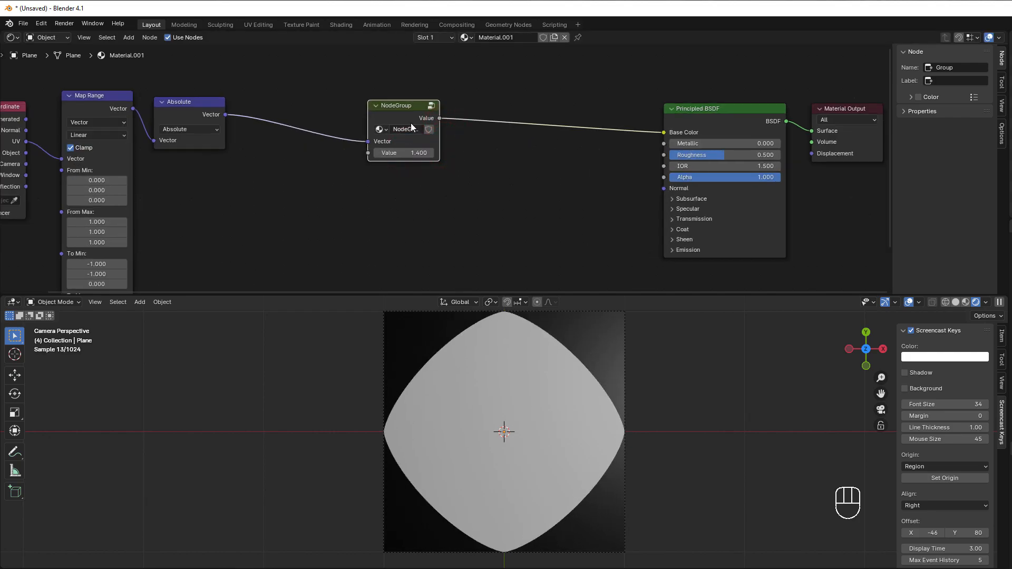
- Duplicate the NodeGroup below the original, connect Absolute to the copy's Vector input and set the copy's Value to 1.300
drag(403, 114, 402, 107)
key(shift+d)
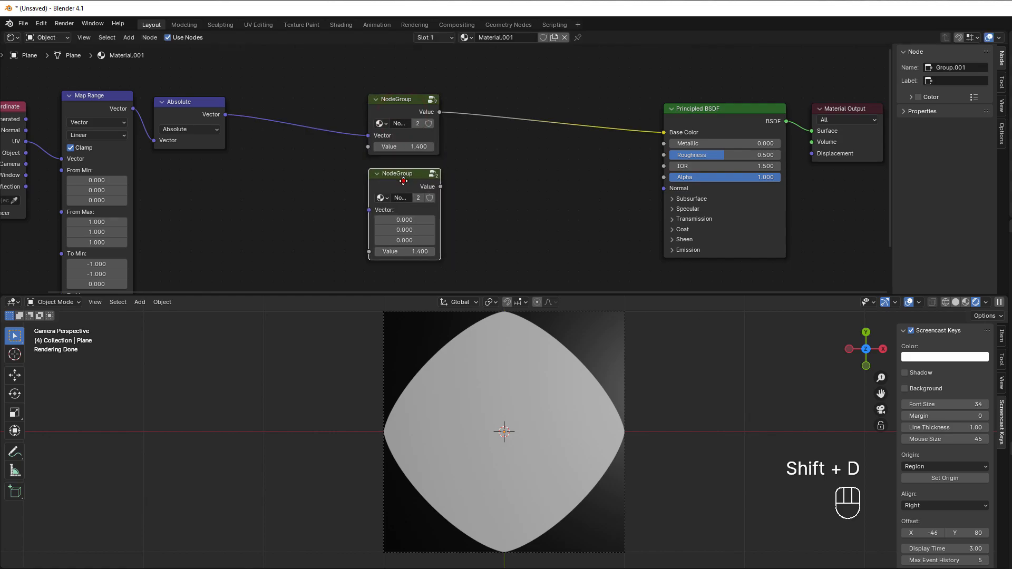
drag(225, 115, 417, 222)
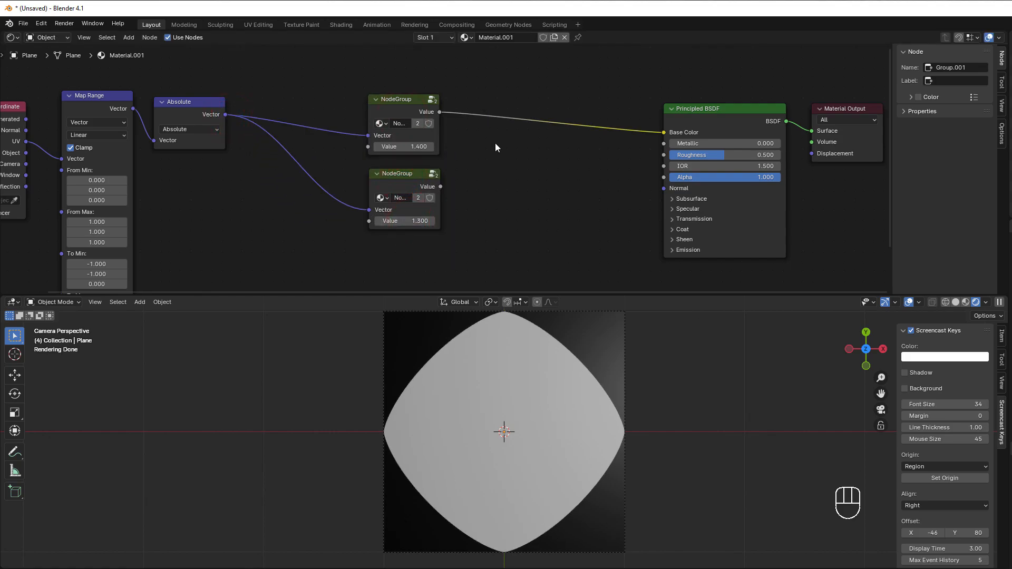
- Add a Math node before Base Color, connect the lower NodeGroup to its second input and set its operation to Subtract
key(shift+a)
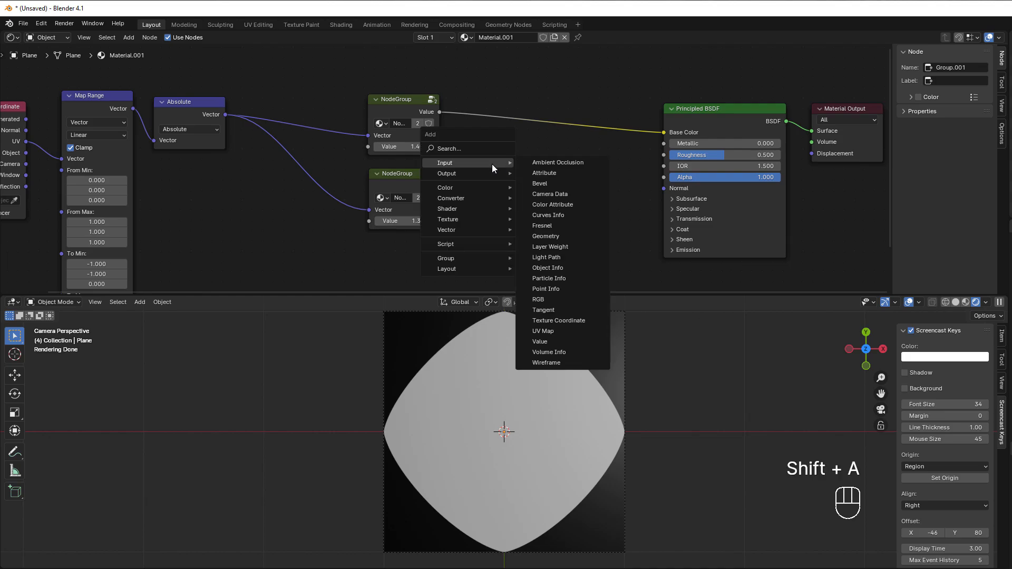
mouse_move(450, 198)
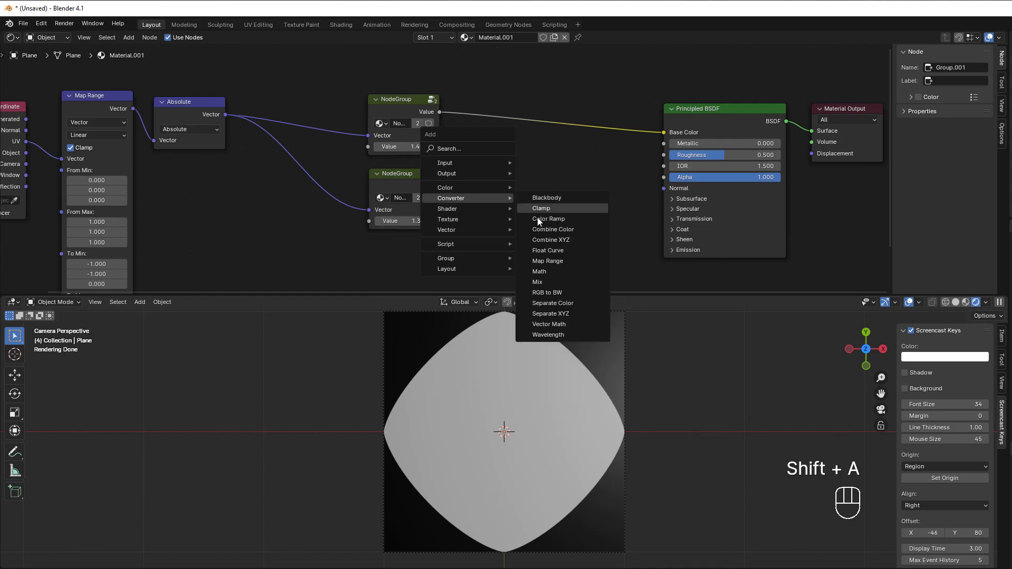
click(553, 267)
click(509, 103)
drag(440, 187, 509, 170)
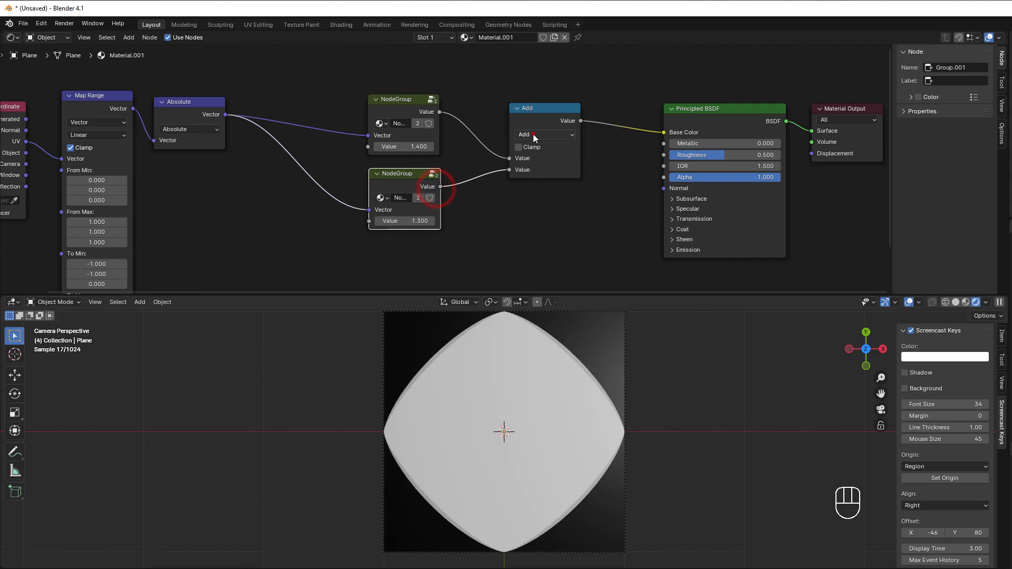
click(533, 134)
click(542, 172)
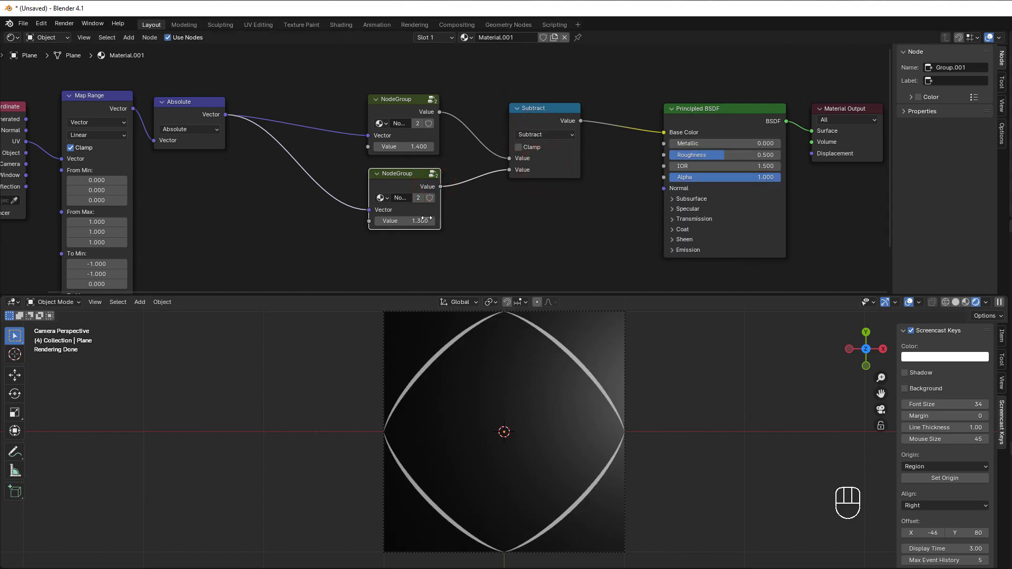
- Set the lower NodeGroup's Value to 0.700 and the upper NodeGroup's Value to 2.000
drag(417, 221, 411, 224)
drag(404, 149, 416, 149)
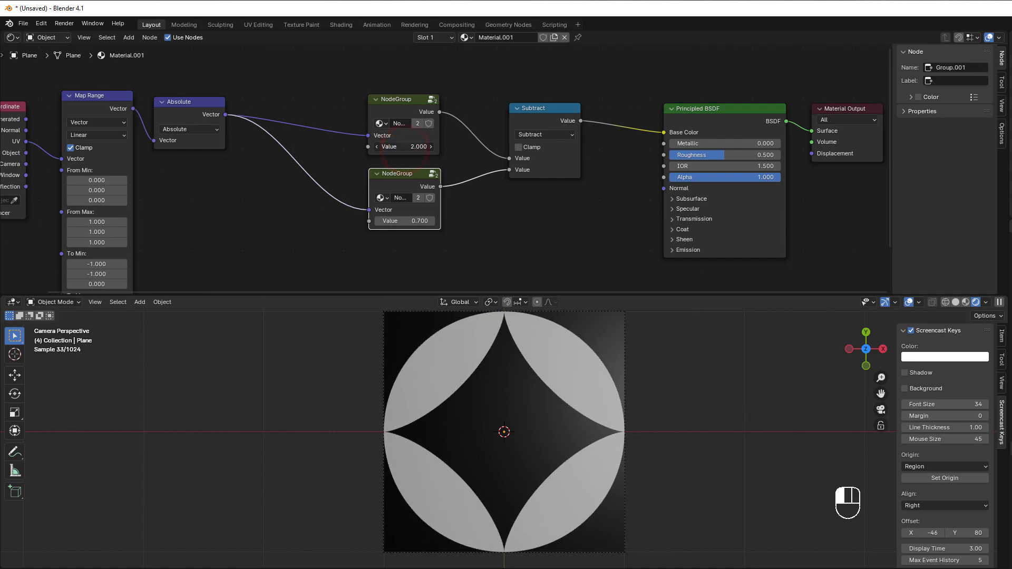
scroll(347, 194, down, 1)
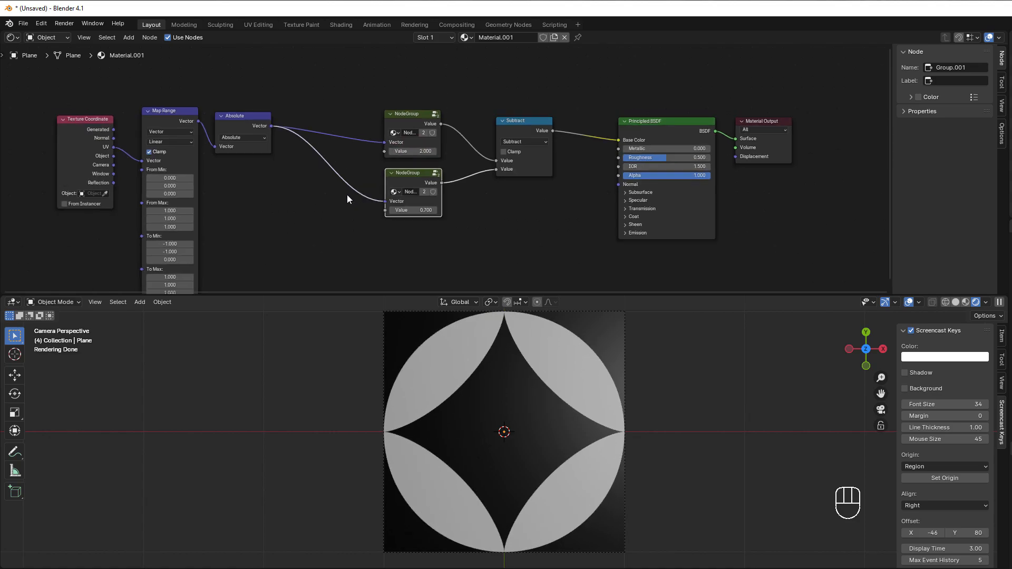
middle_drag(347, 195, 411, 210)
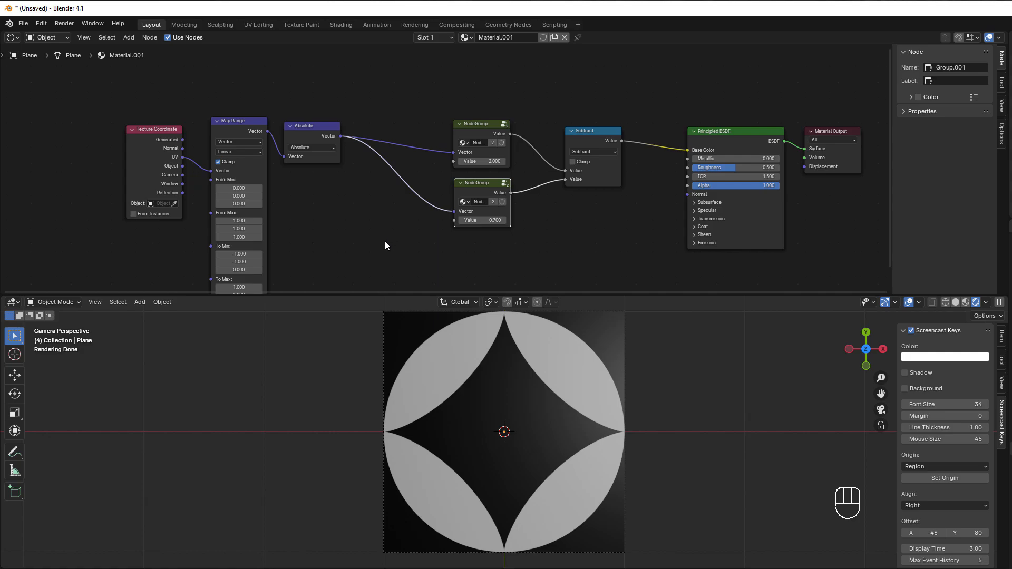
scroll(399, 234, up, 1)
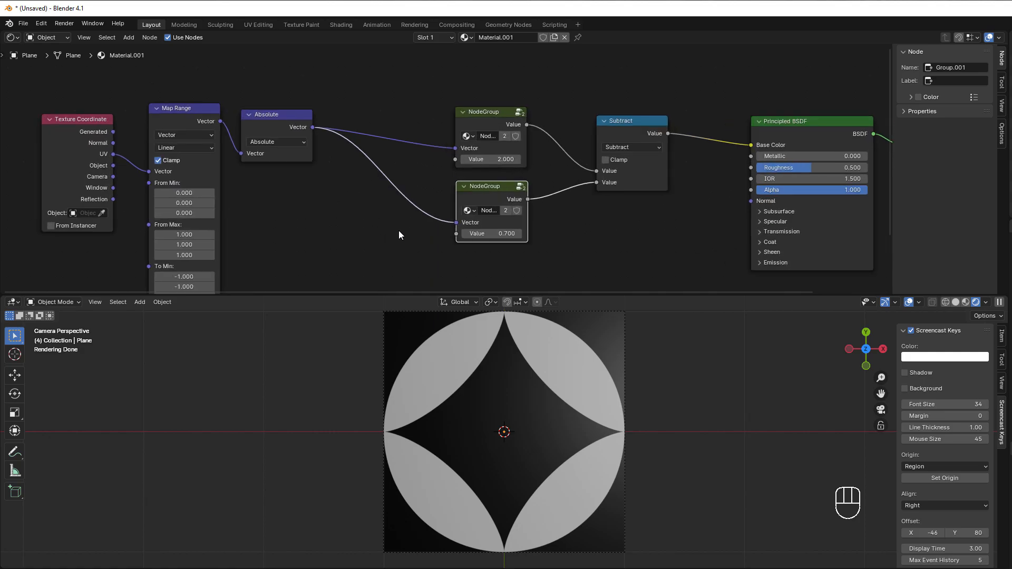